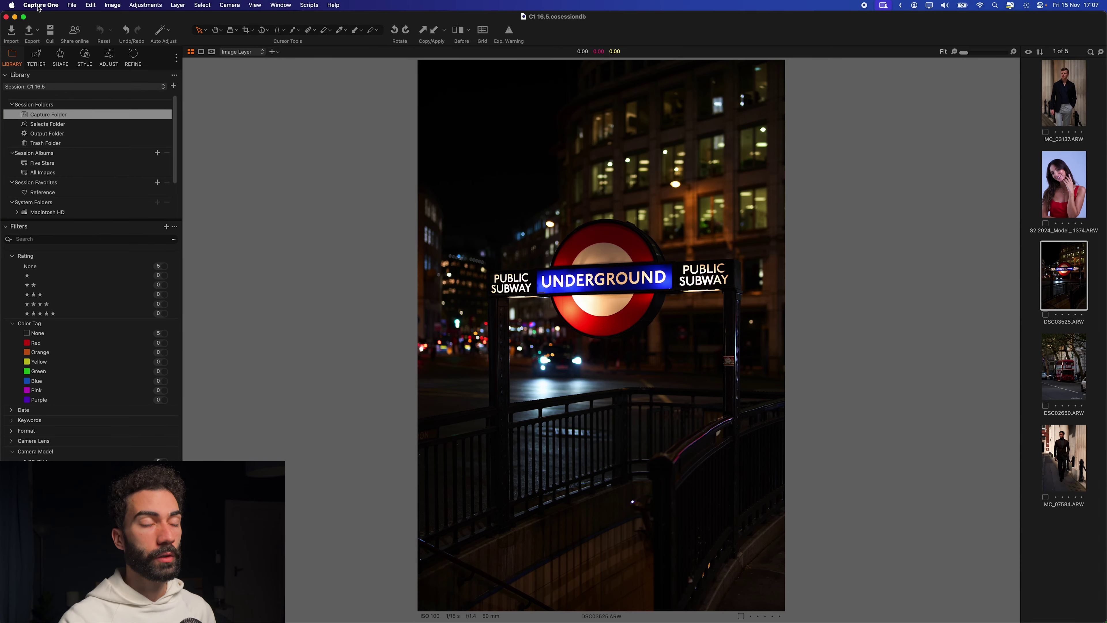
- Dismiss the application menu and show the Adjust tools for the underground night photo
left_click(40, 5)
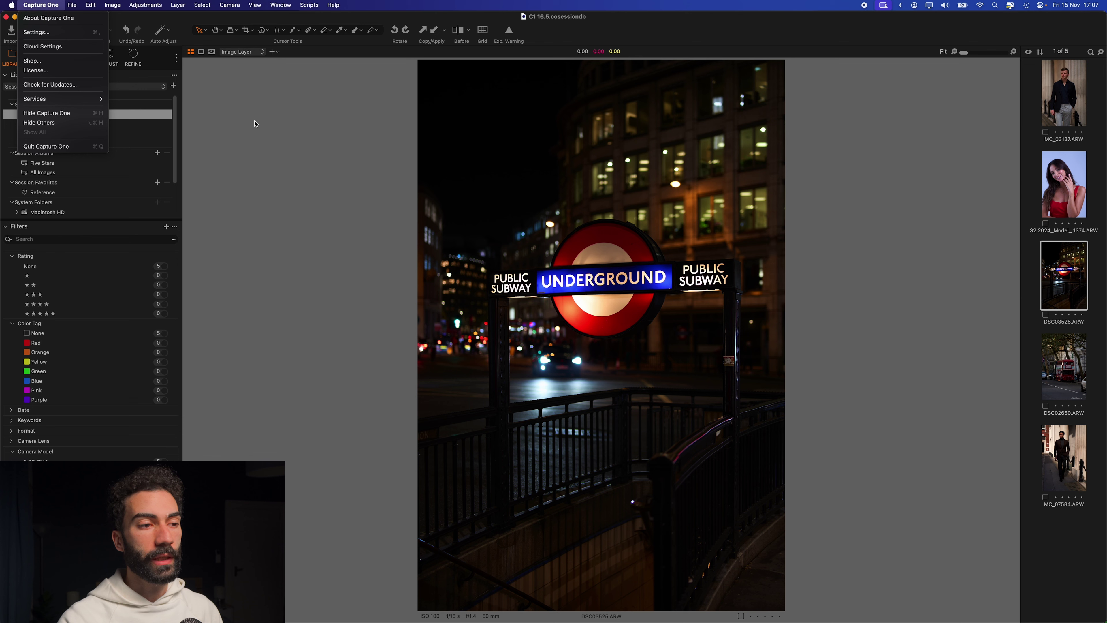
left_click(307, 175)
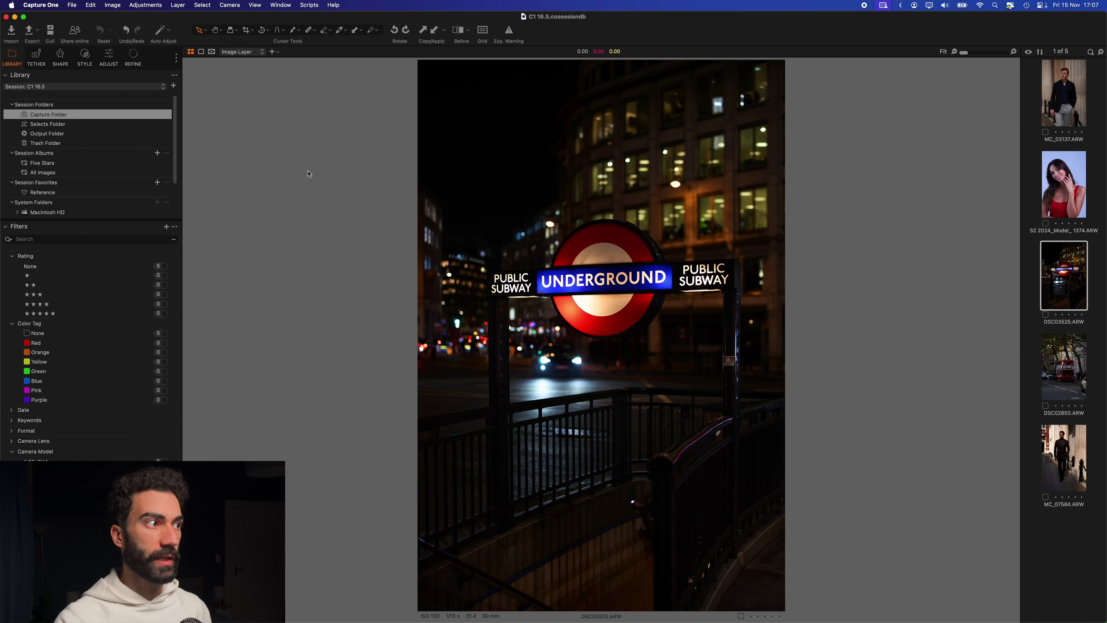
left_click(109, 56)
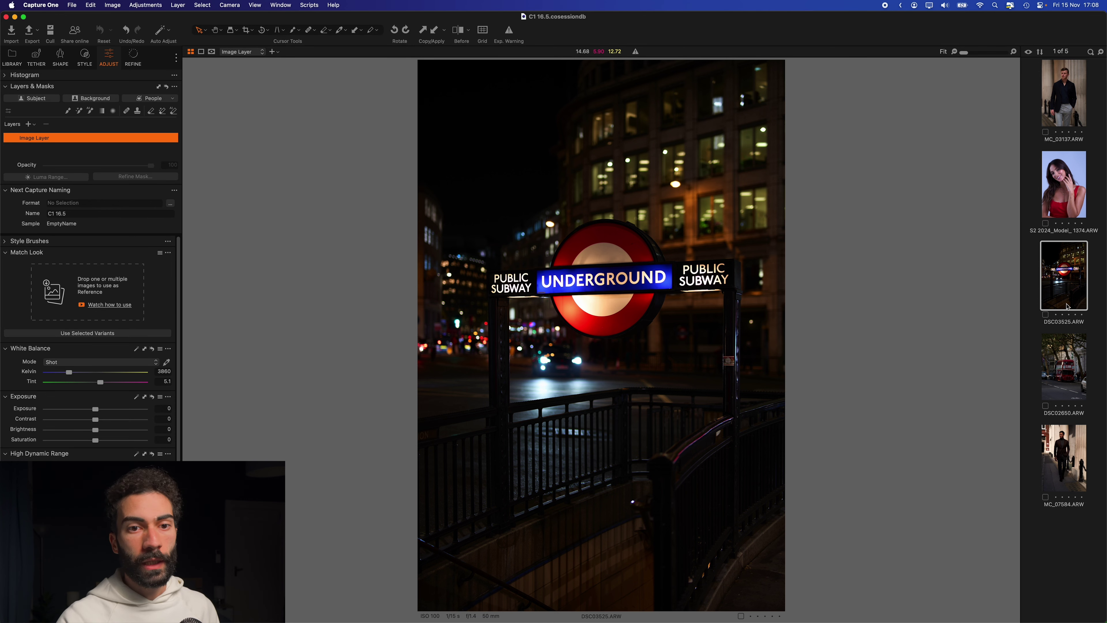
- Glance at the red bus photo, return to the underground photo, then open the Reference favorites album
left_click(1066, 364)
left_click(1067, 292)
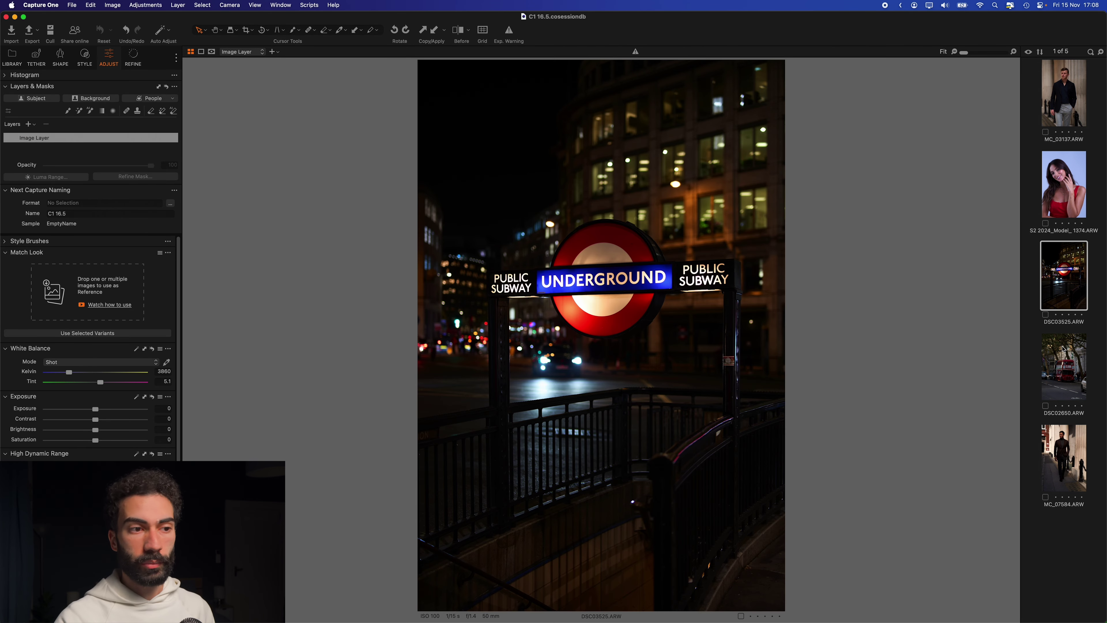
left_click(1064, 365)
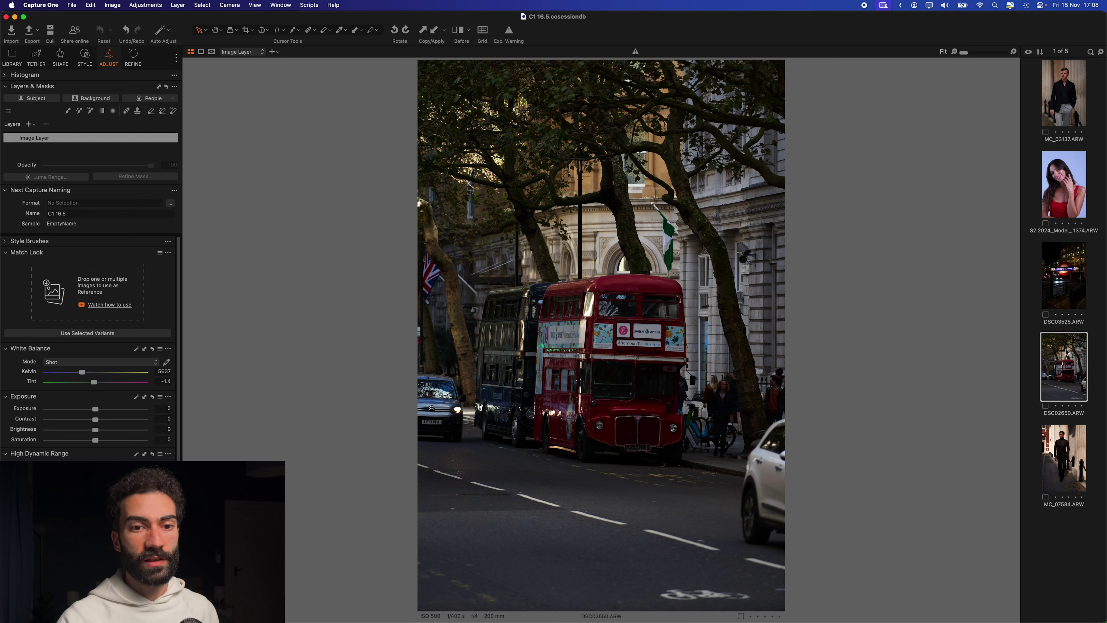
left_click(1064, 296)
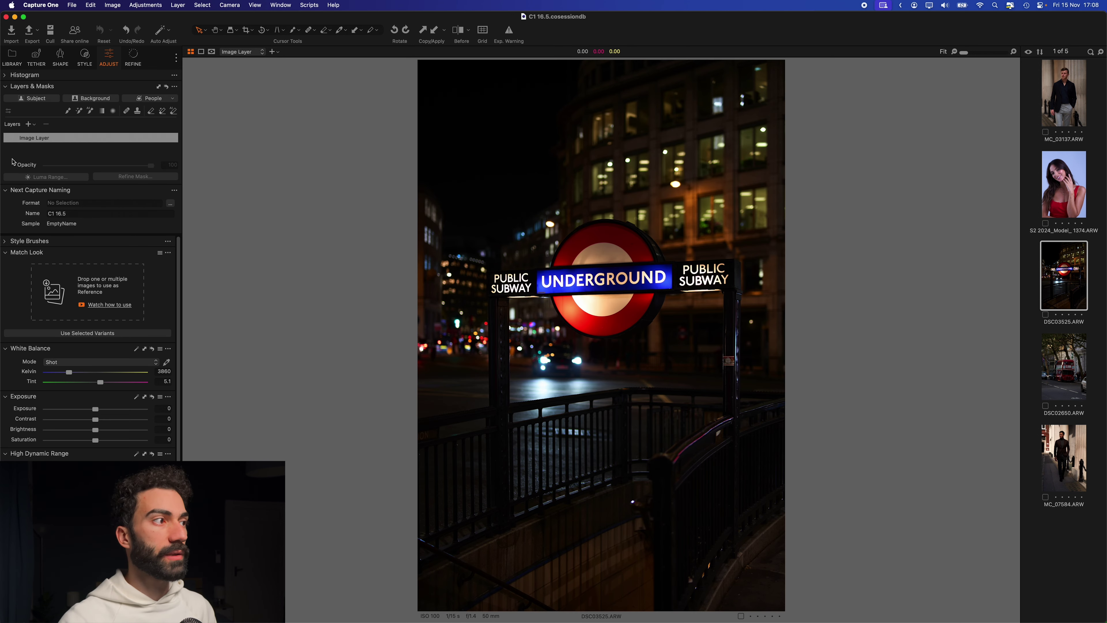
left_click(22, 64)
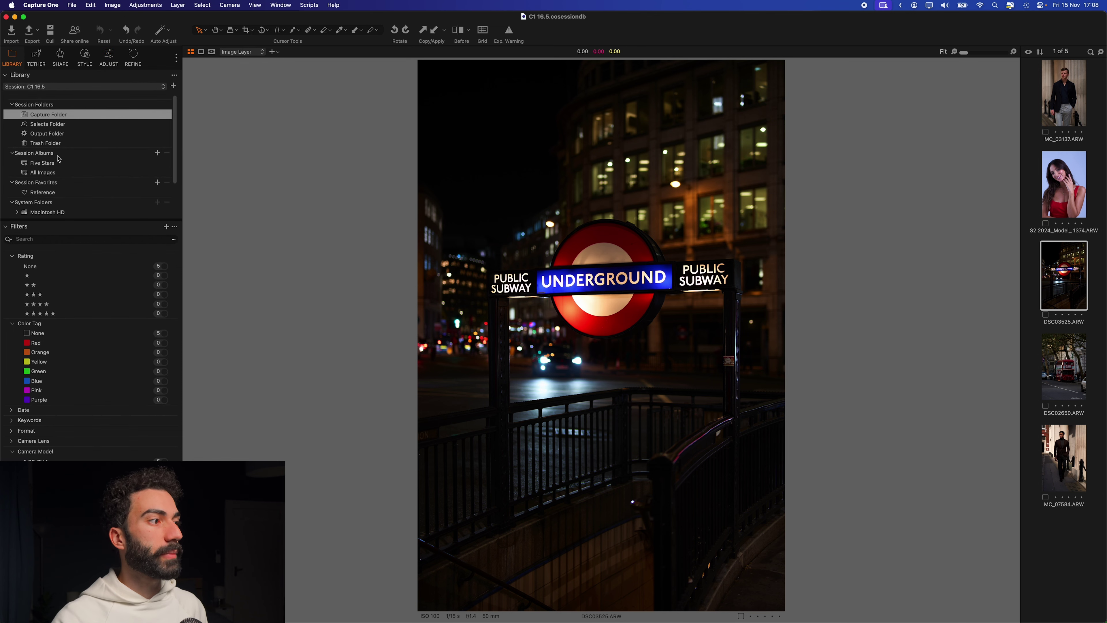
left_click(42, 193)
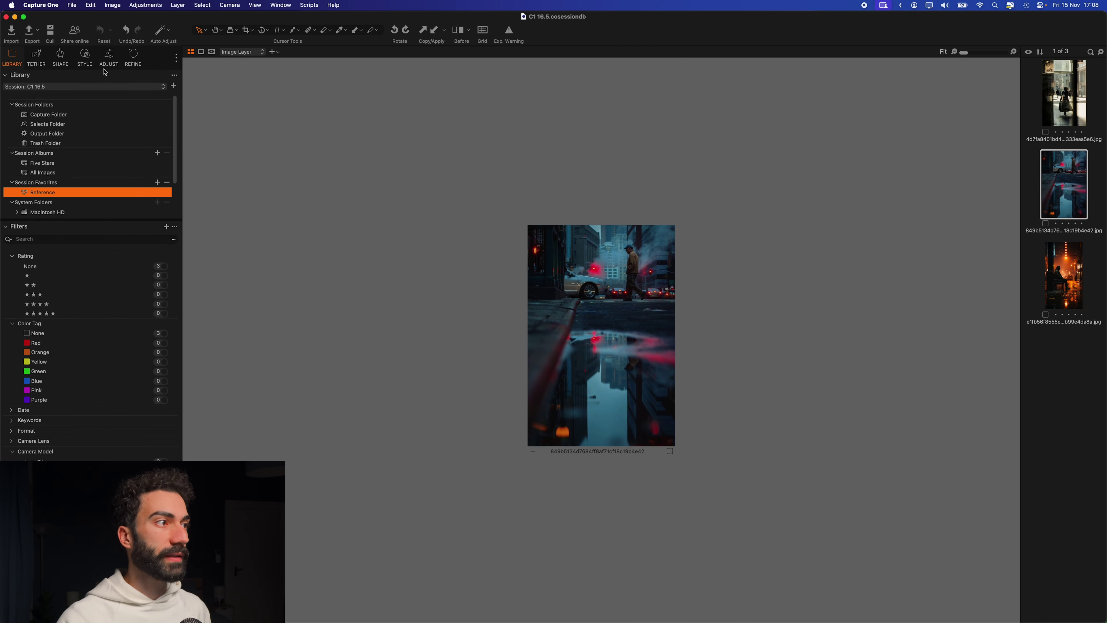
- Set the blue-and-red puddle reflection photo as the Match Look reference image
left_click(108, 56)
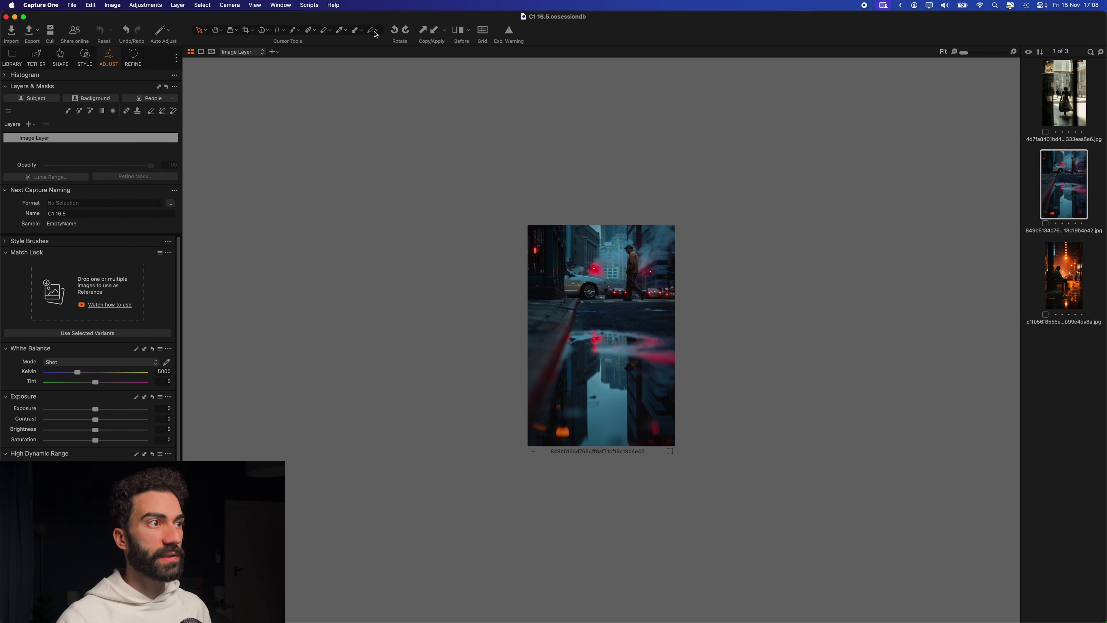
left_click(291, 9)
mouse_move(295, 27)
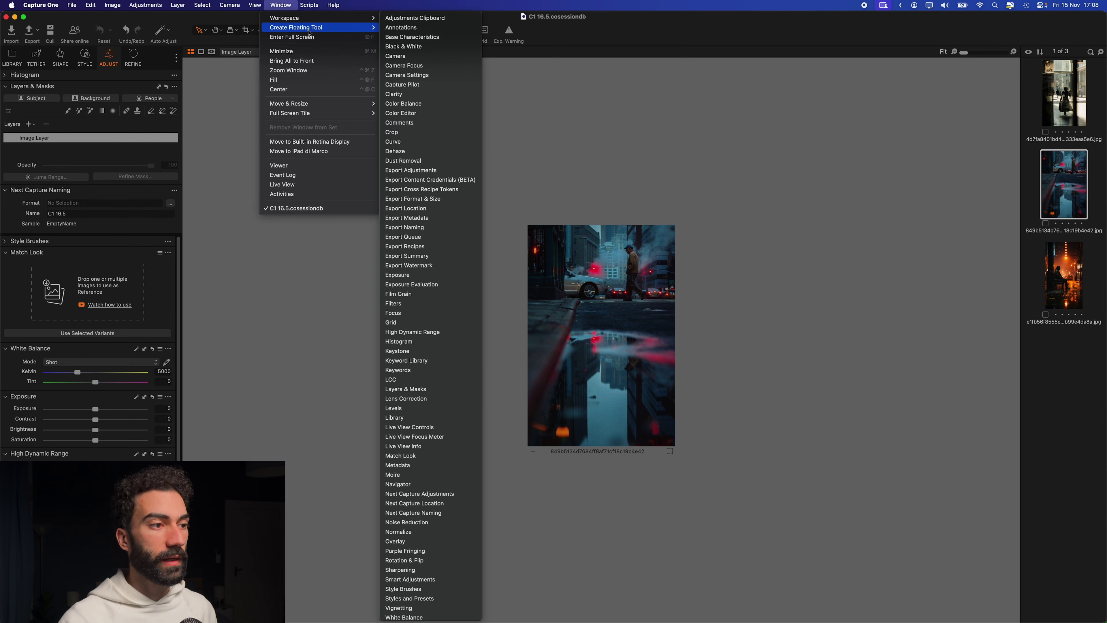
left_click(1062, 185)
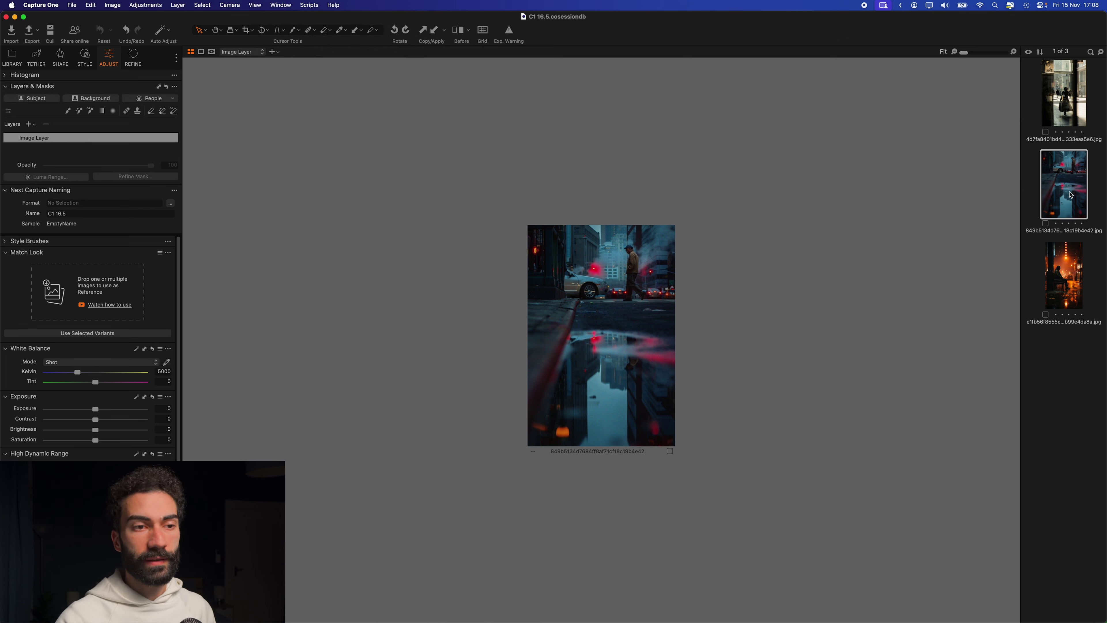
left_click_drag(1067, 190, 69, 286)
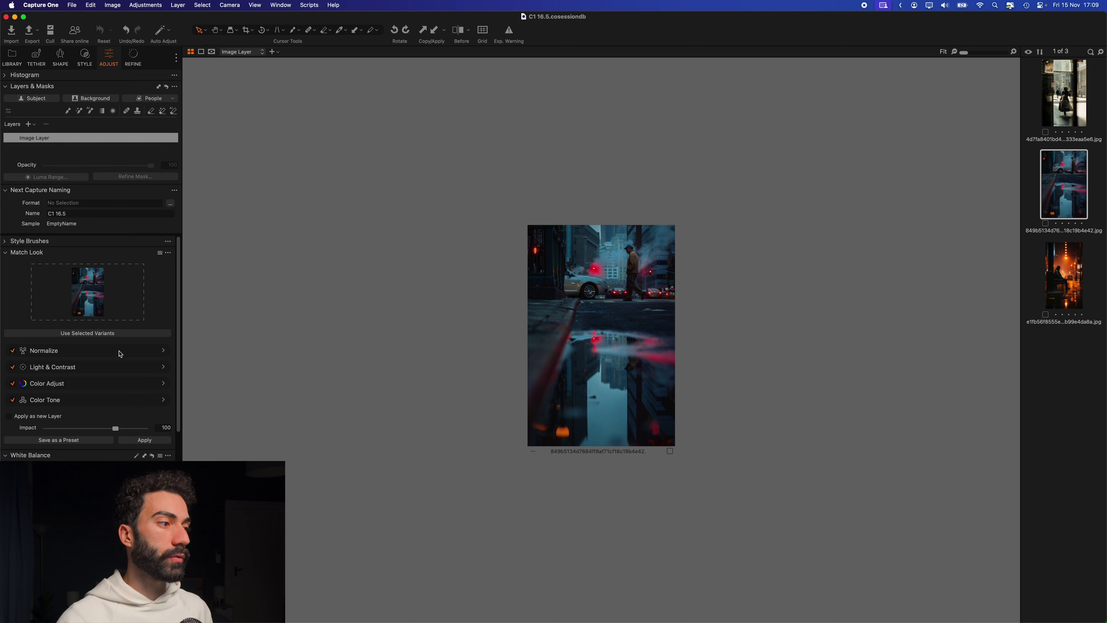
left_click(163, 351)
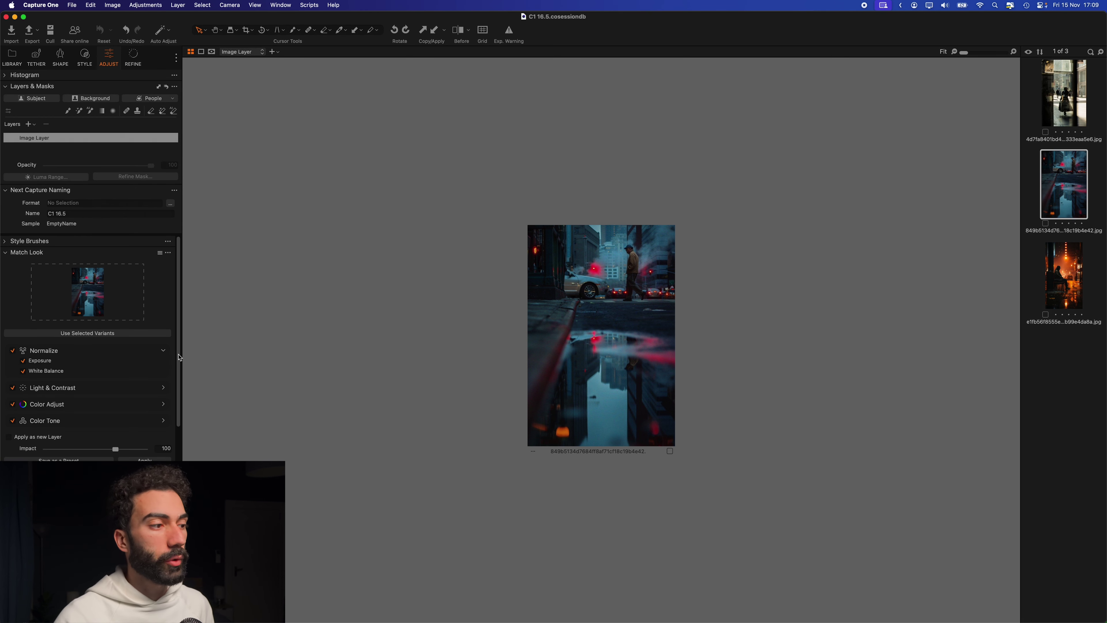
left_click(164, 351)
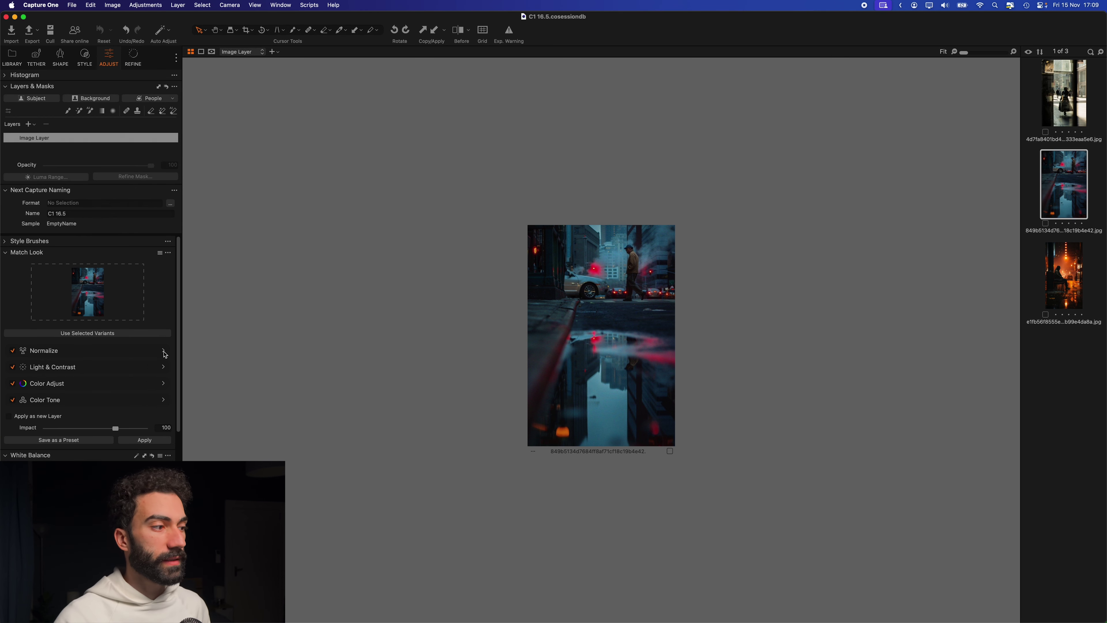
left_click(164, 367)
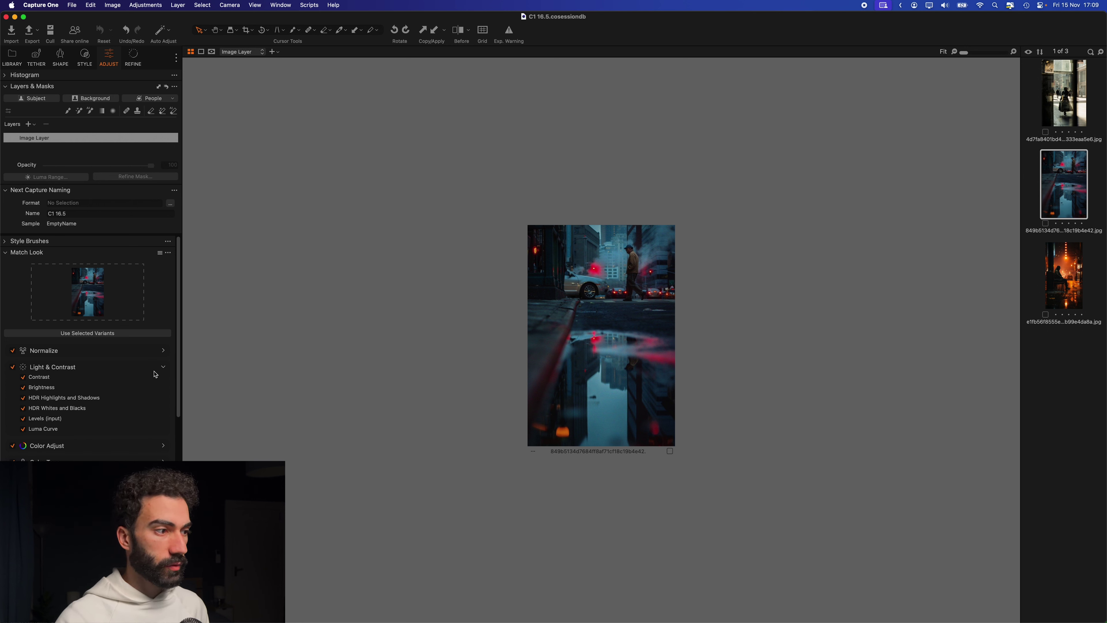
left_click(163, 366)
left_click(162, 383)
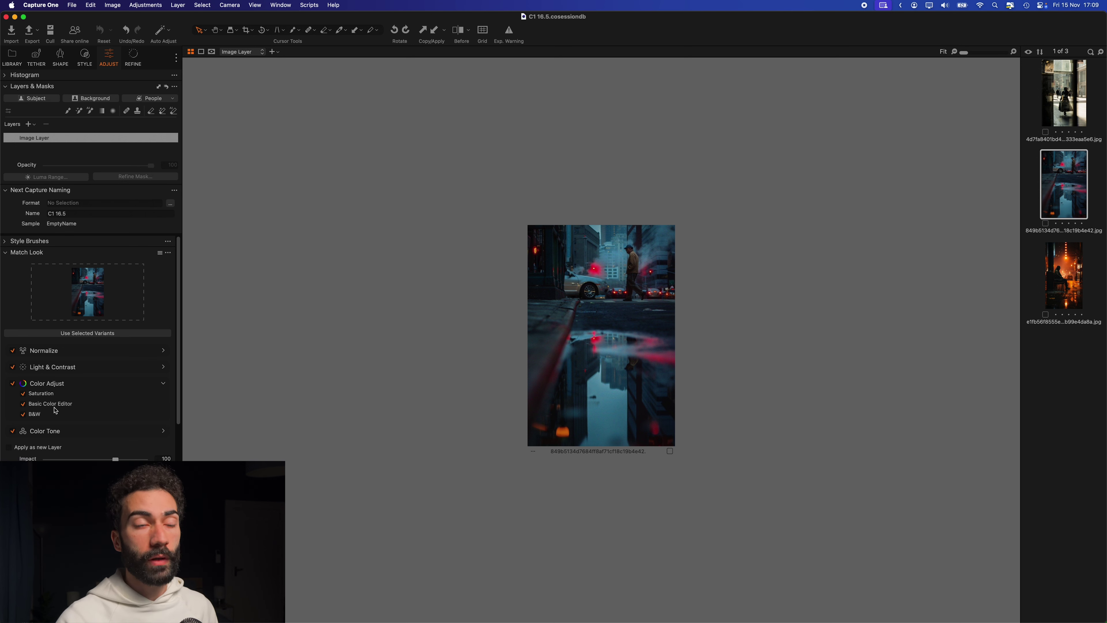
left_click(164, 385)
left_click(165, 401)
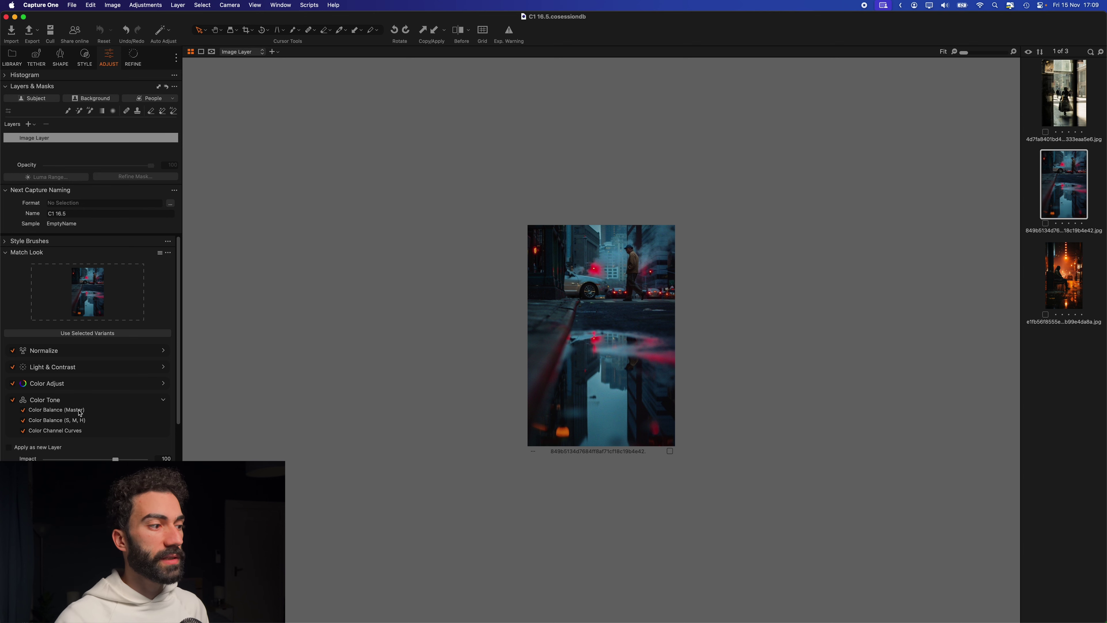
left_click(163, 401)
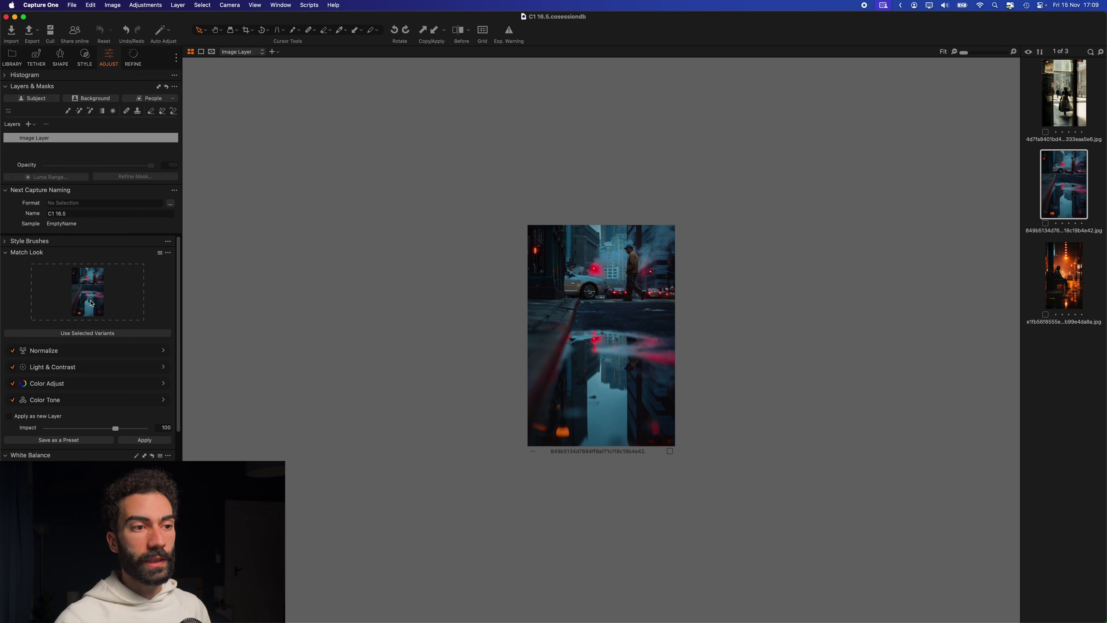
left_click(22, 65)
- Apply the puddle reference look to the underground photo as a new layer at impact 100
left_click(50, 115)
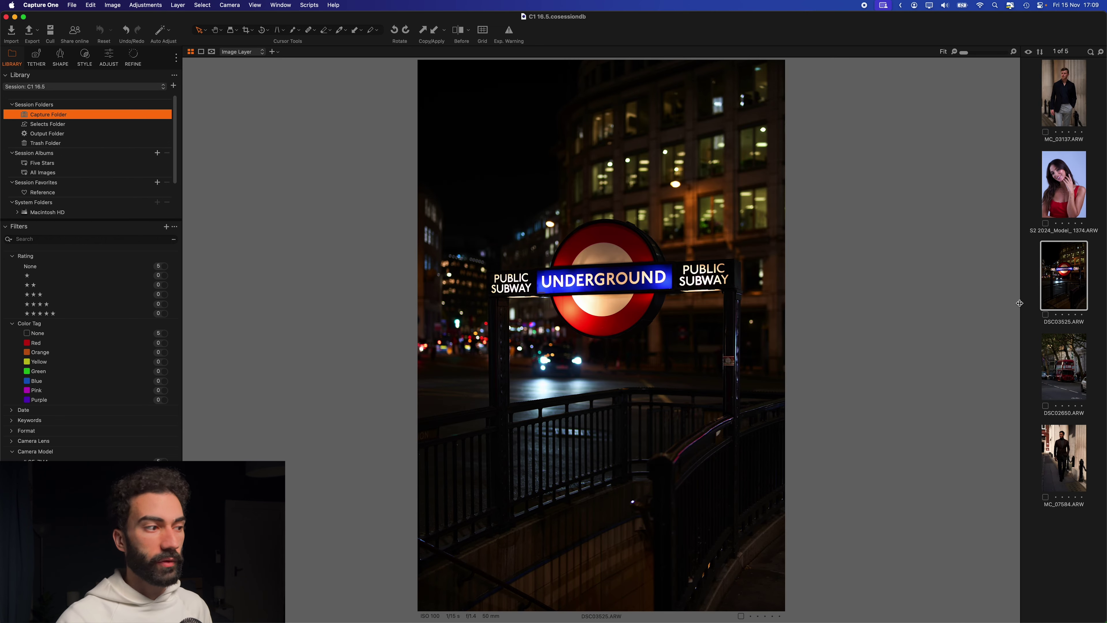
left_click(109, 60)
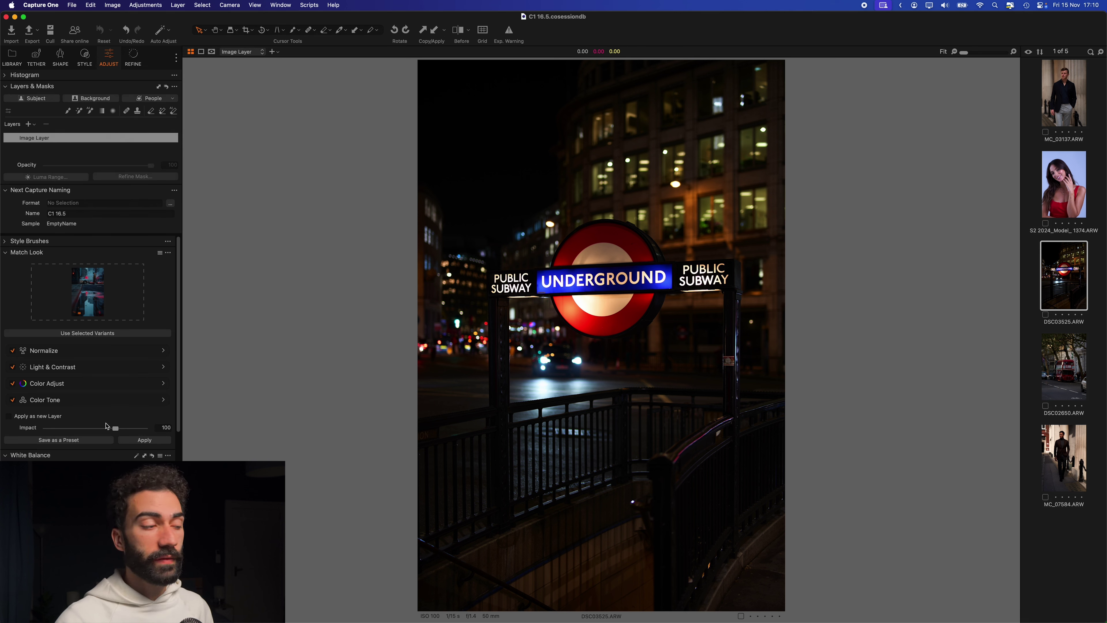
left_click(9, 417)
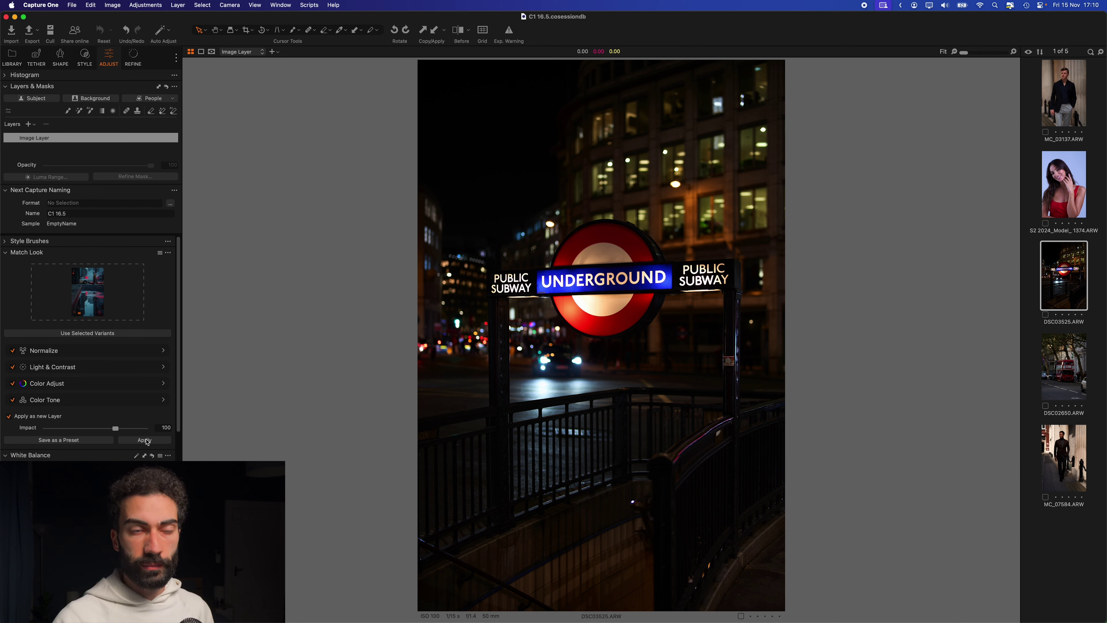
left_click(151, 444)
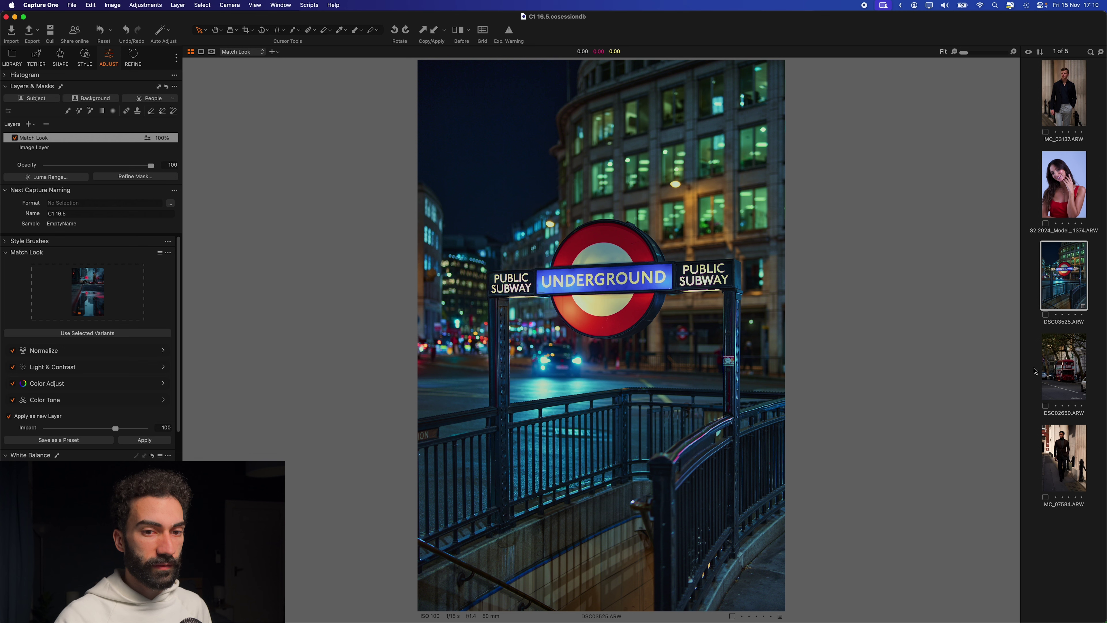
- Apply the matched look to the red bus photo, then reopen the Reference album
left_click(1063, 372)
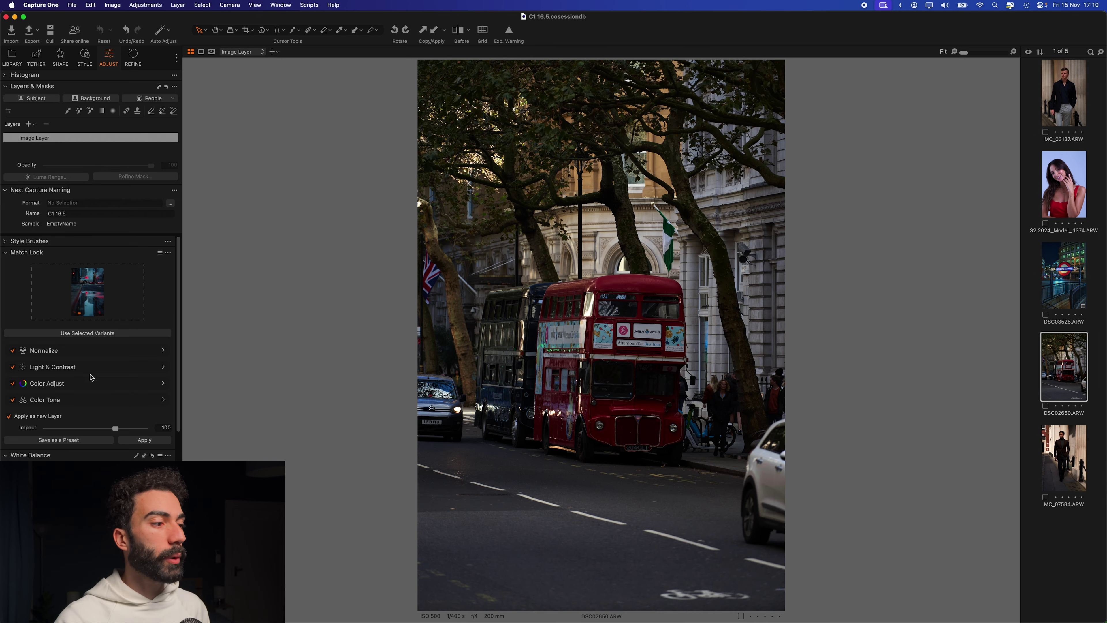
left_click(153, 444)
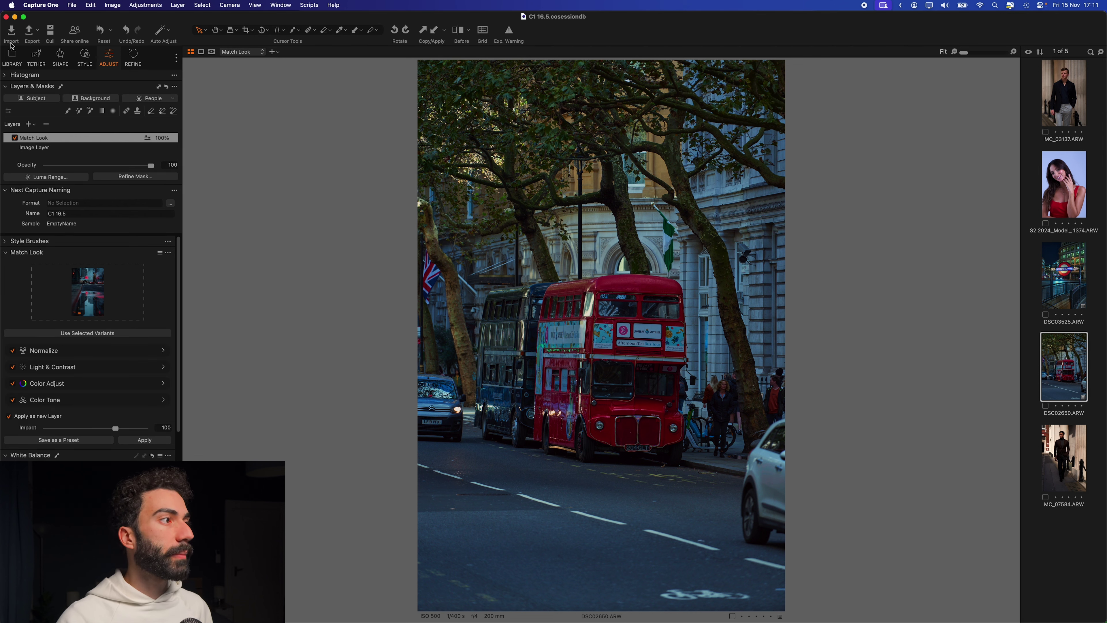
left_click(13, 61)
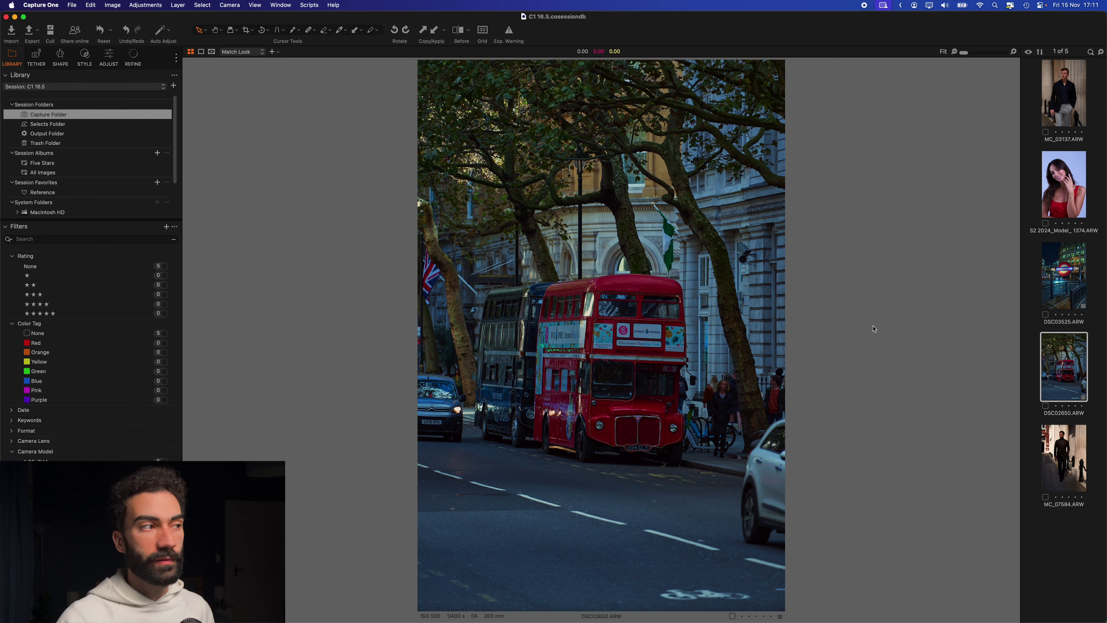
left_click(51, 192)
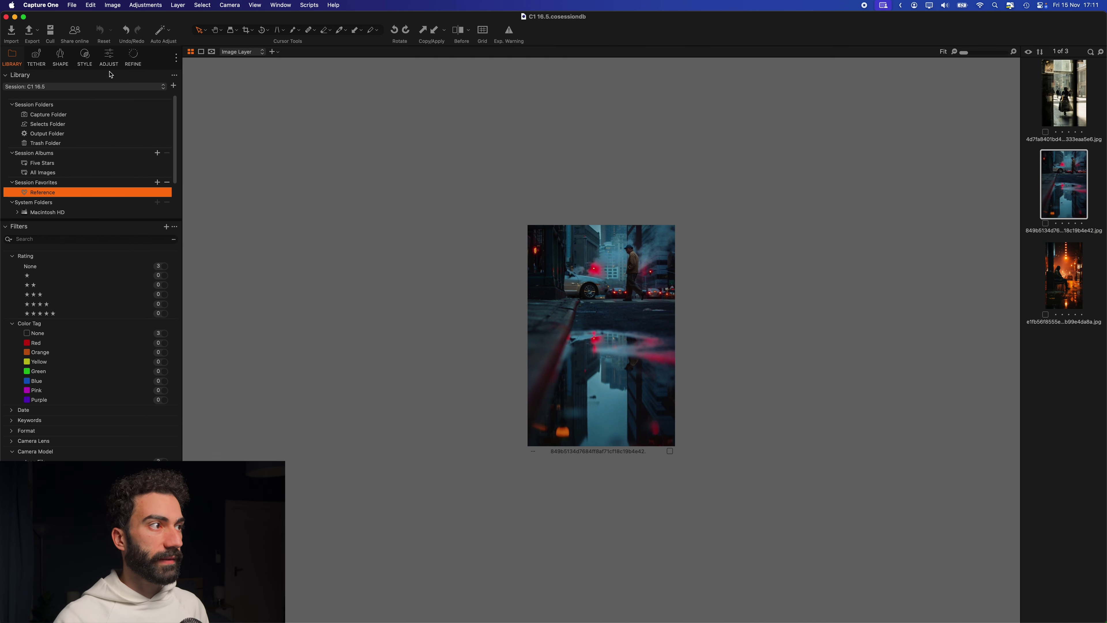
- Set the orange night-street photo as the Match Look reference and show the Capture Folder
left_click(109, 61)
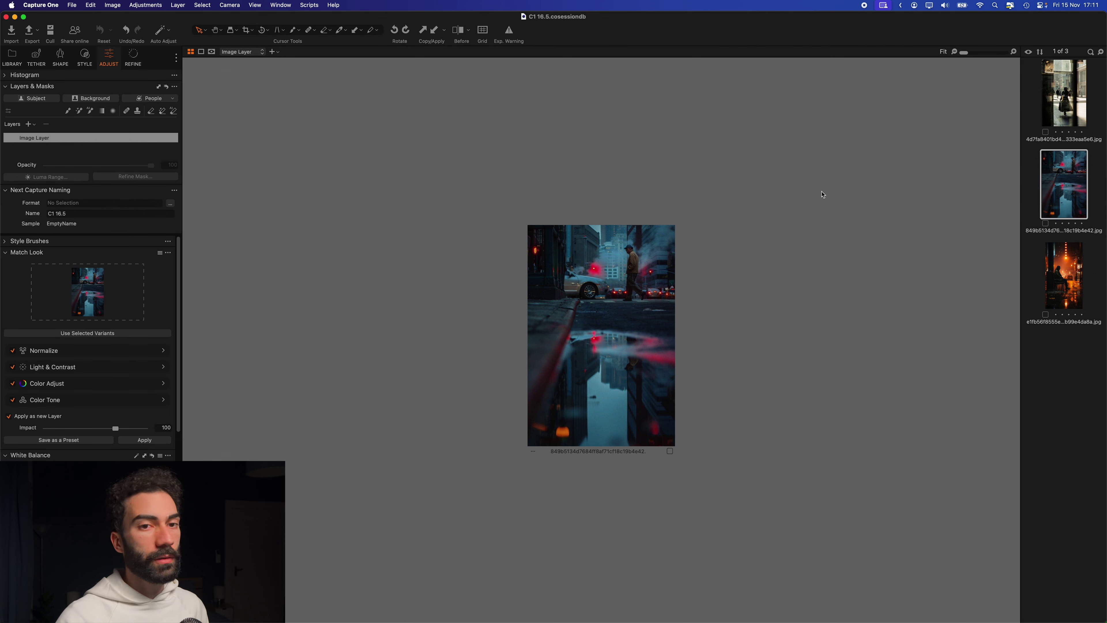
left_click_drag(1069, 195, 88, 298)
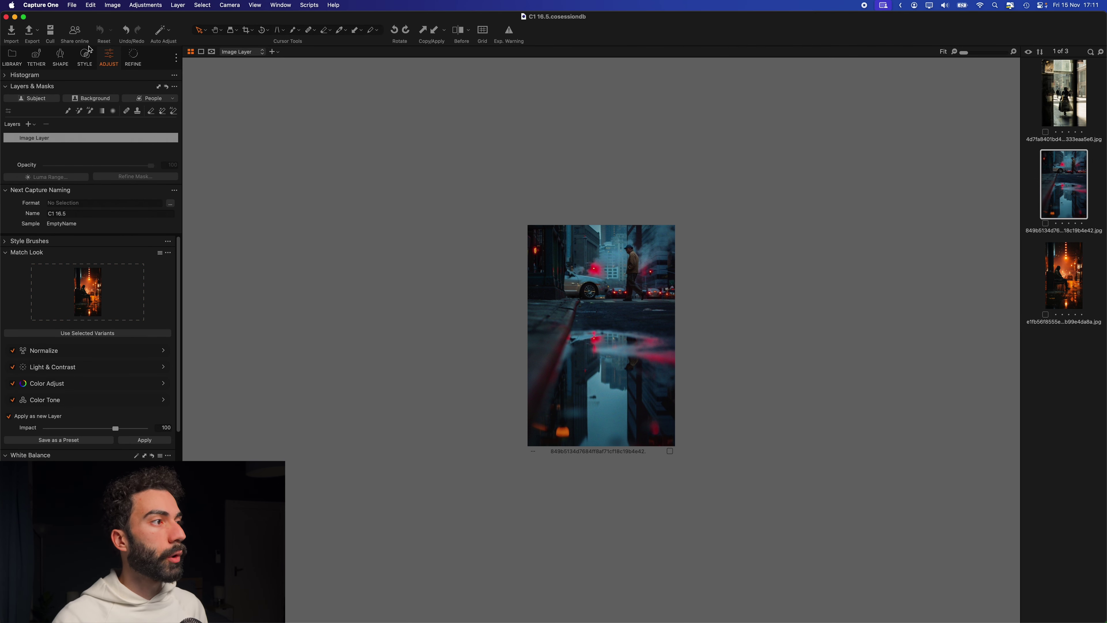
left_click(11, 59)
left_click(54, 116)
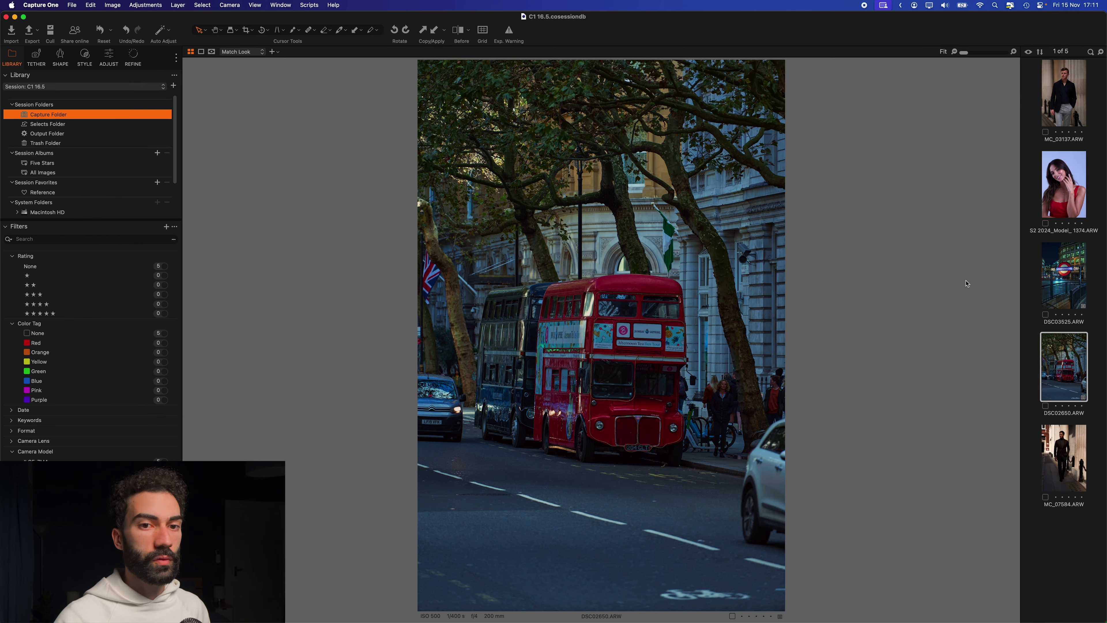
- Replace the Underground sign photo's old Match Look layer with a new orange-reference layer
left_click(1059, 295)
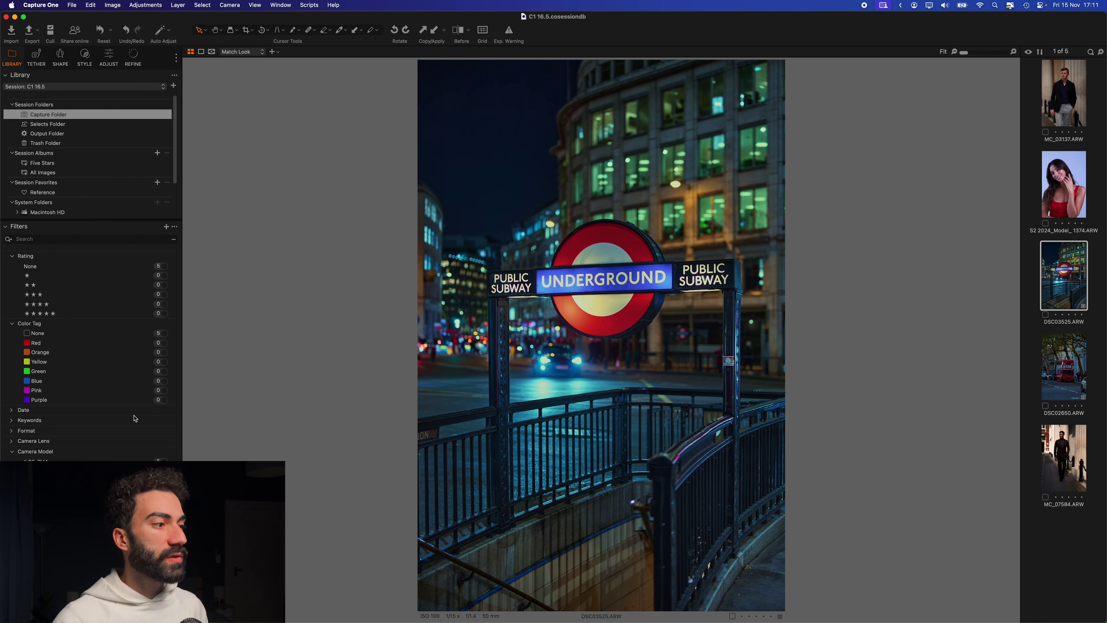
left_click(102, 65)
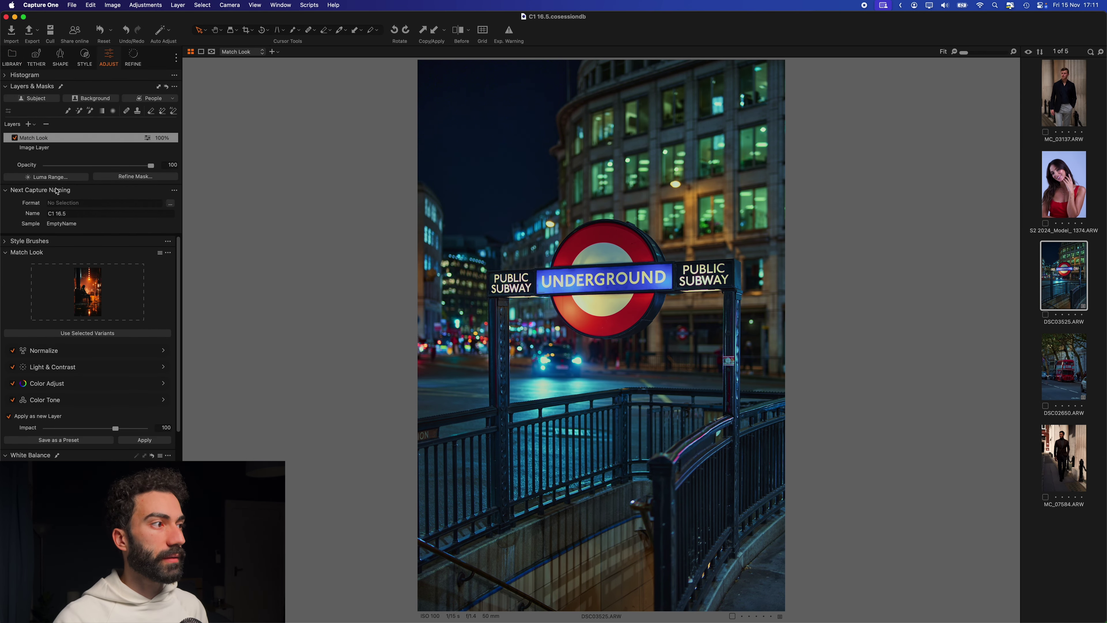
left_click(46, 124)
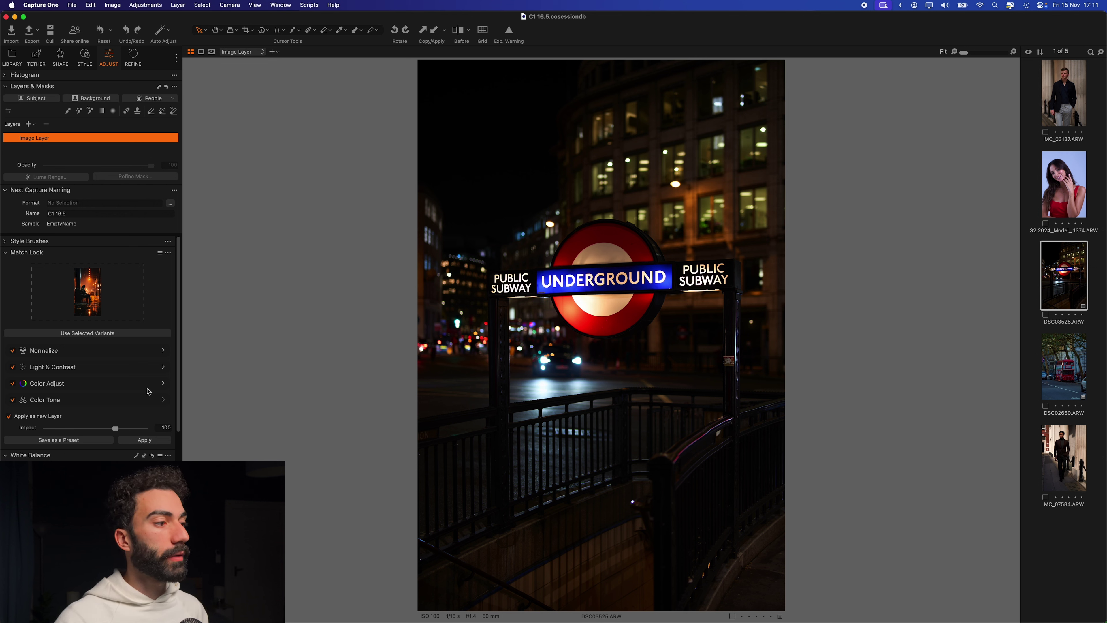
left_click(144, 440)
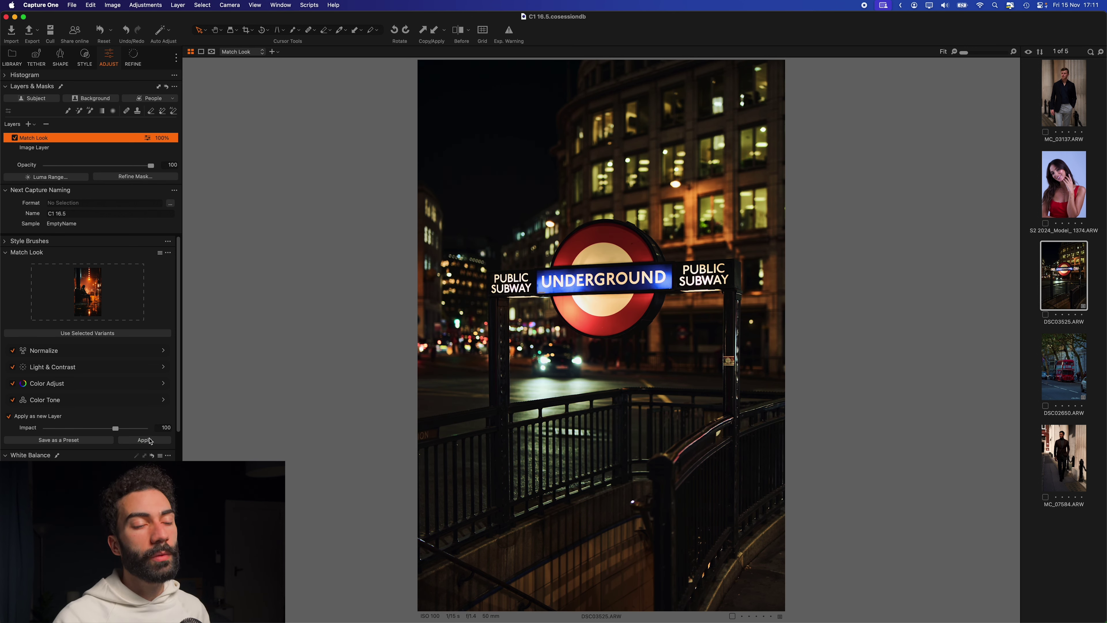
- On DSC02650, delete the old Match Look layer and apply the orange night look anew
key("Right")
left_click(105, 141)
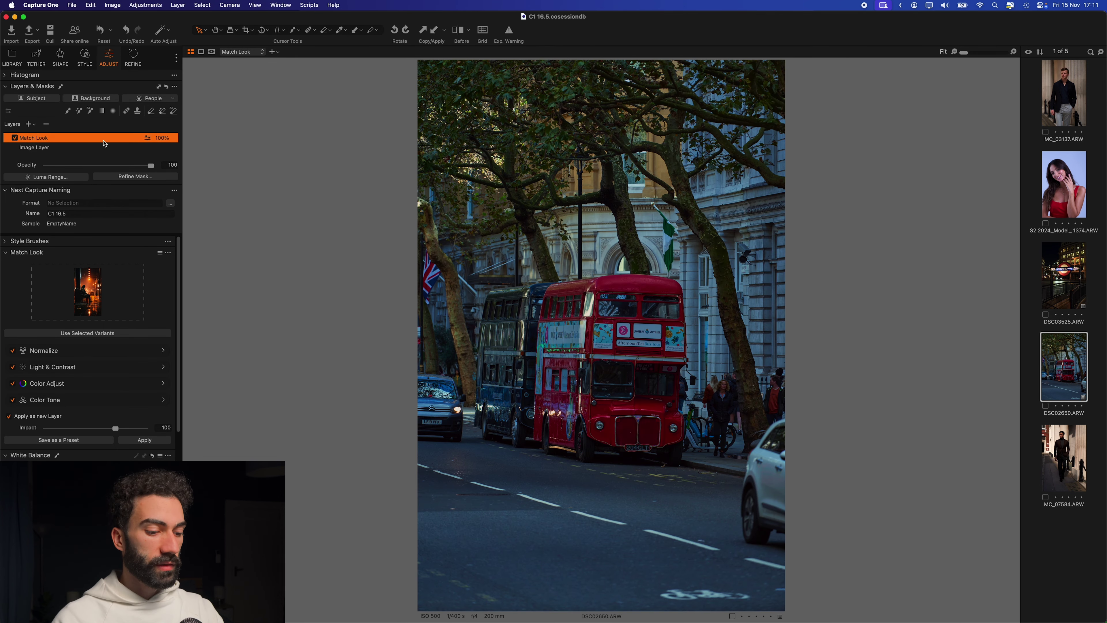
key("BackSpace")
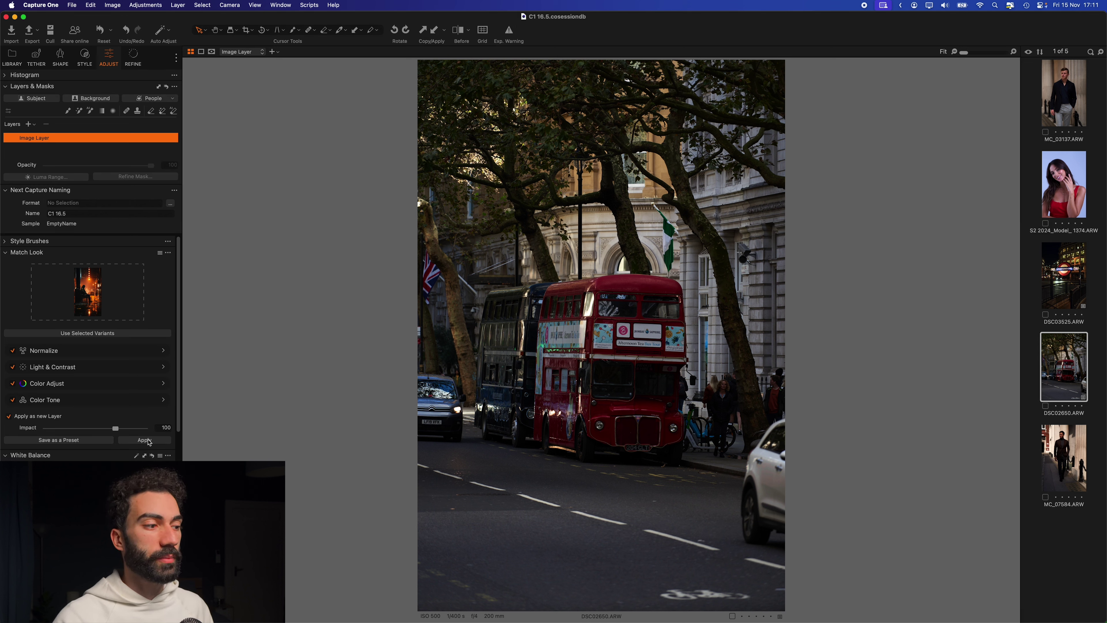
left_click(149, 441)
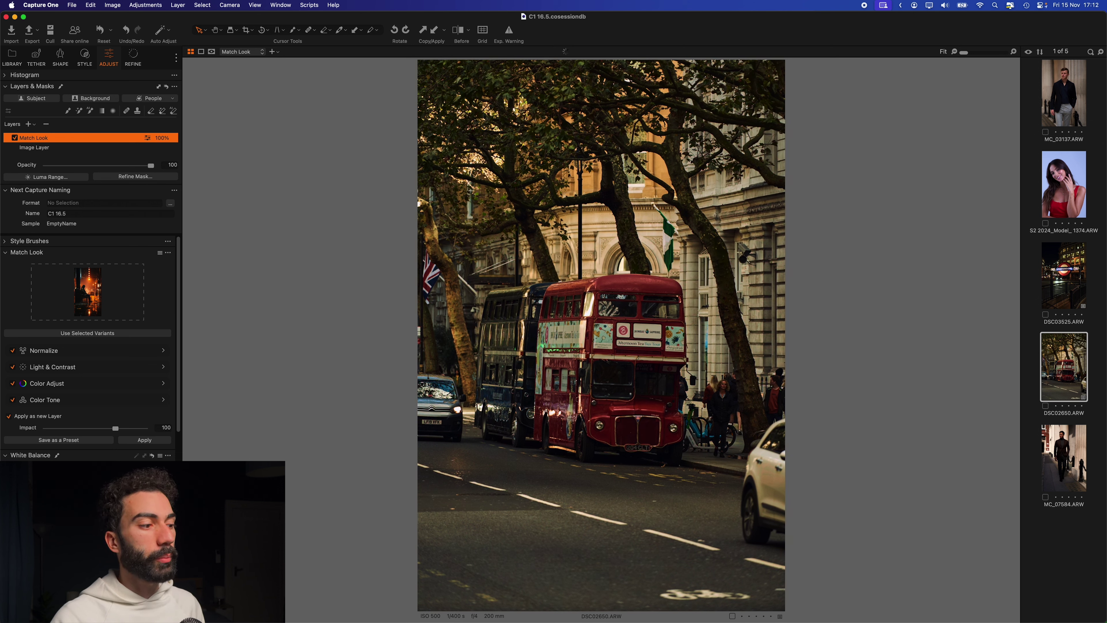
- Reapply the orange look to the bus photo at impact 125, then at a subtler 52
scroll(87, 344, "down", 1)
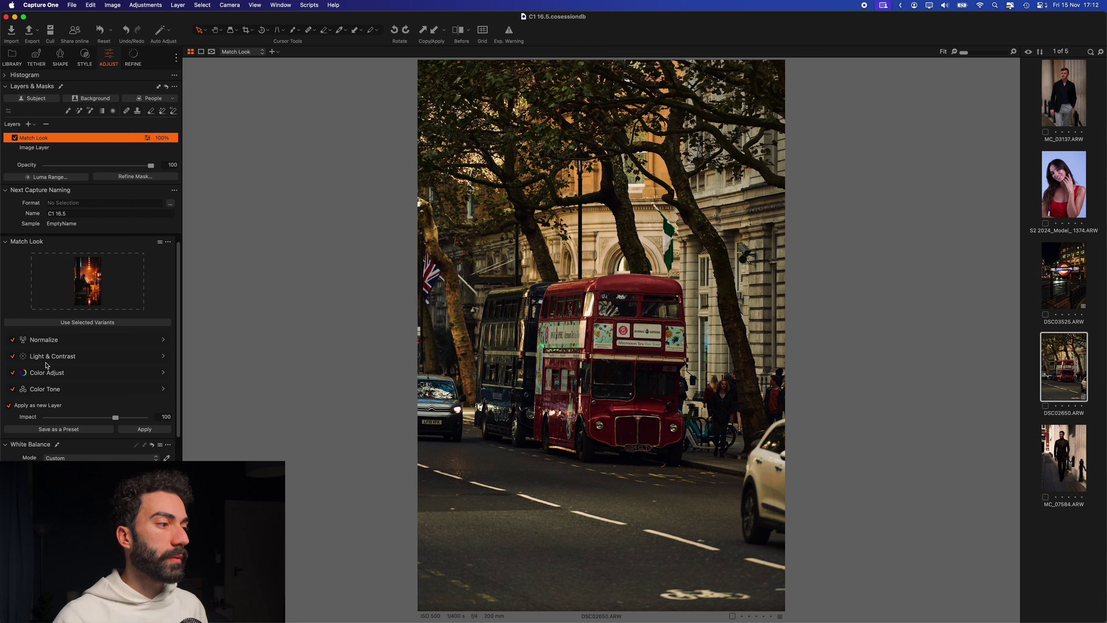
left_click_drag(115, 417, 145, 418)
left_click(149, 432)
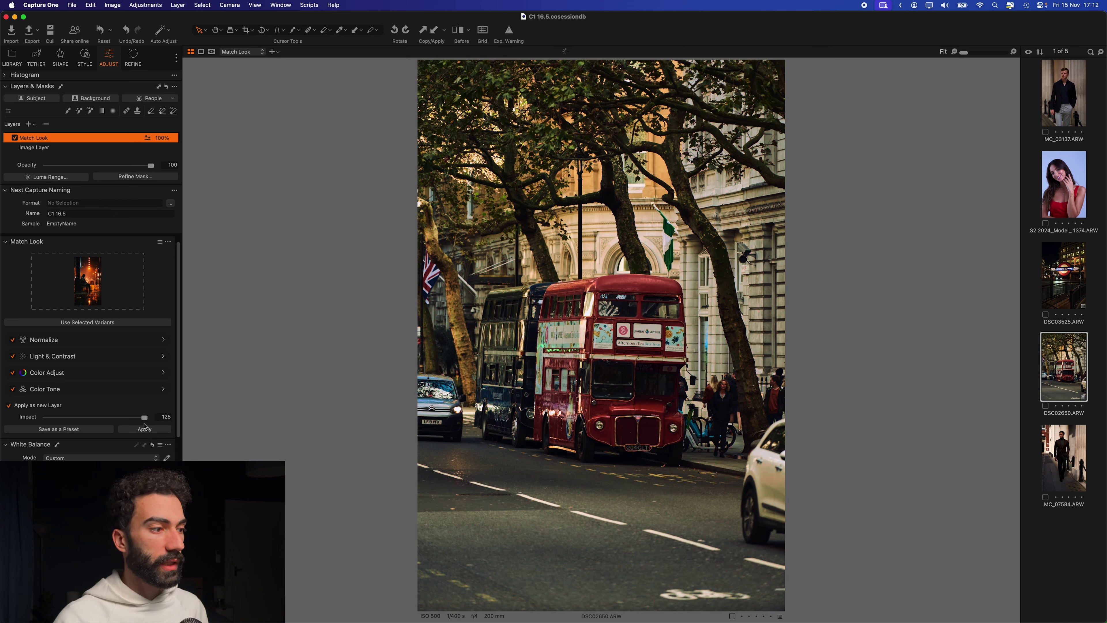
left_click_drag(144, 417, 60, 418)
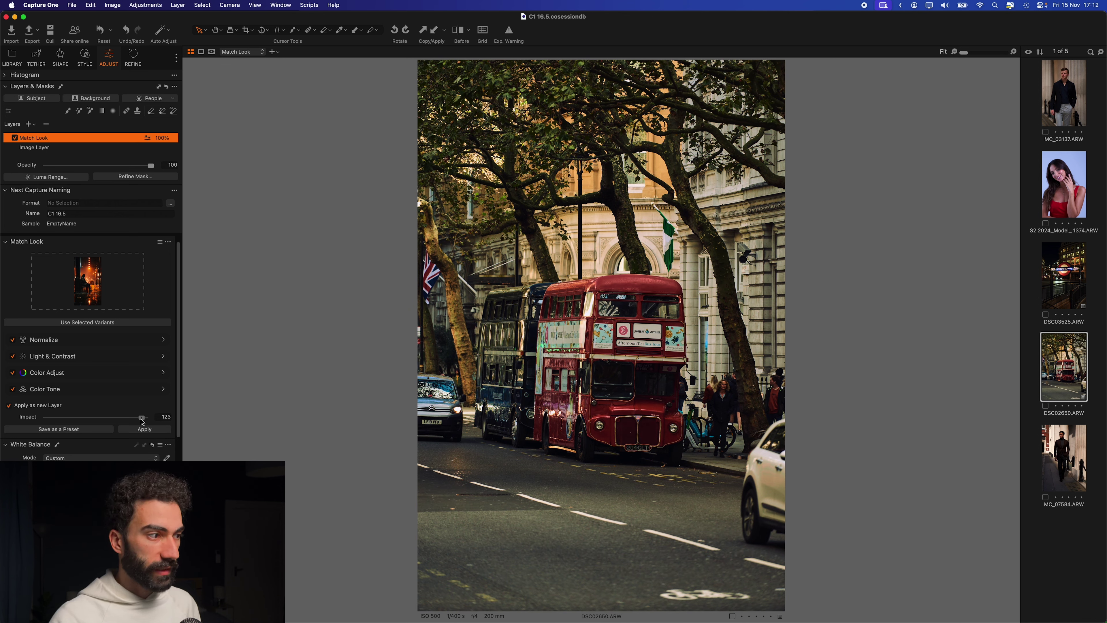
left_click(138, 433)
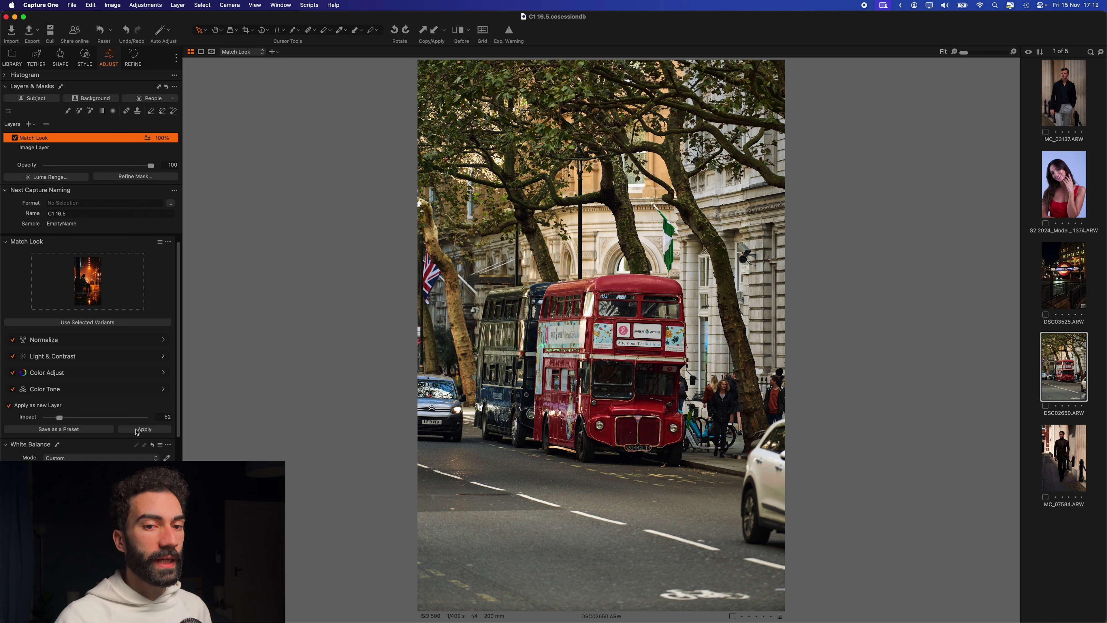
- Apply the orange look at impact 100 to MC_07584, then open the S2 2024_Model_1374 portrait
left_click(1043, 426)
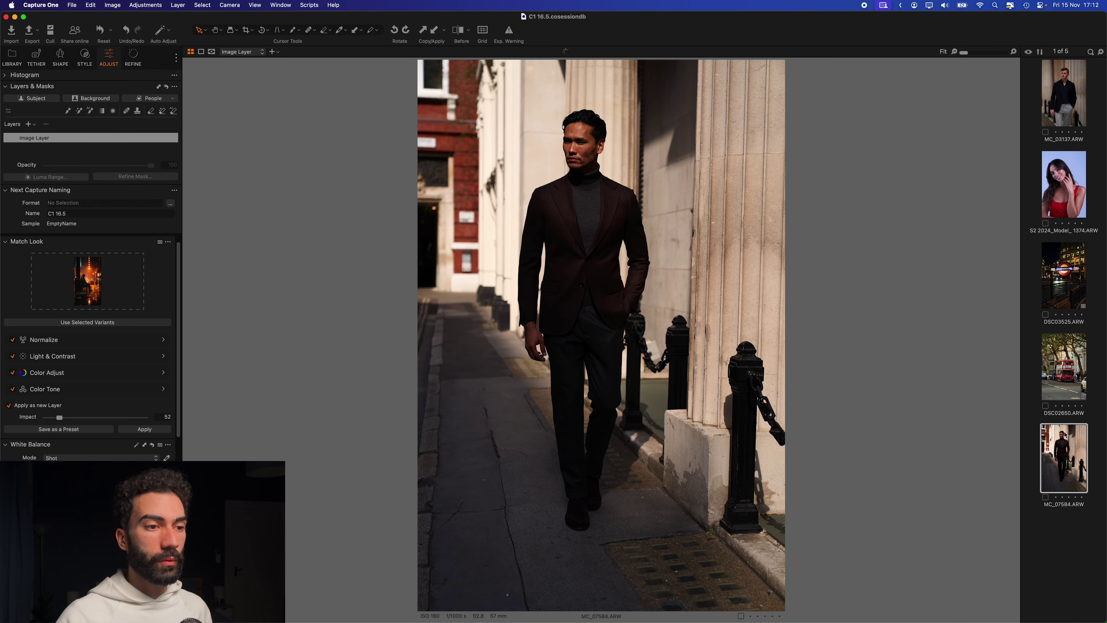
left_click_drag(60, 418, 116, 418)
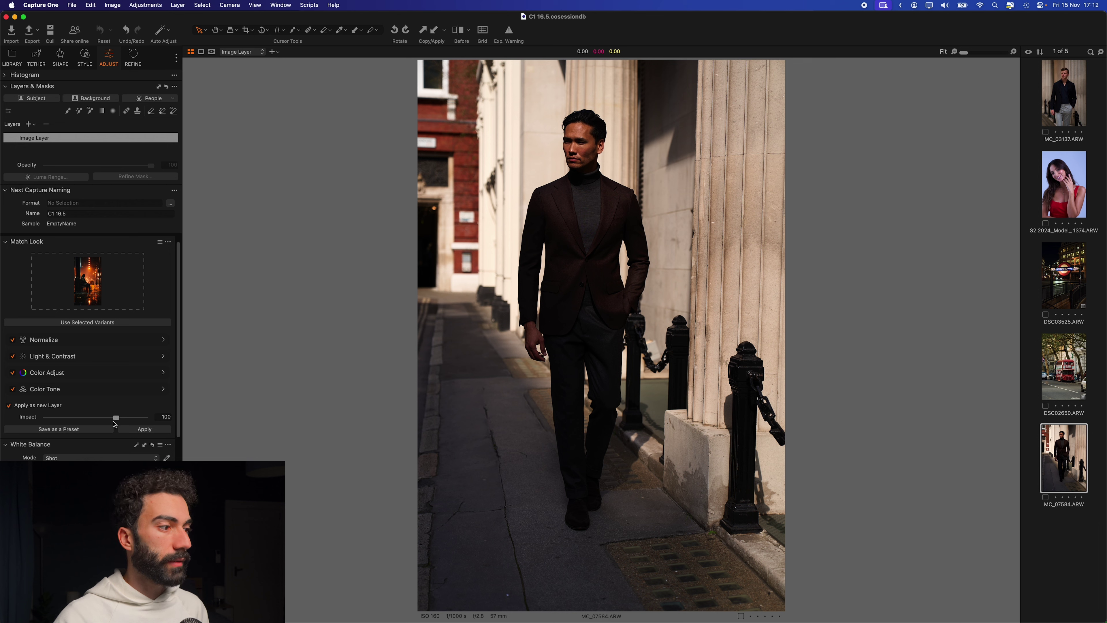
left_click(143, 430)
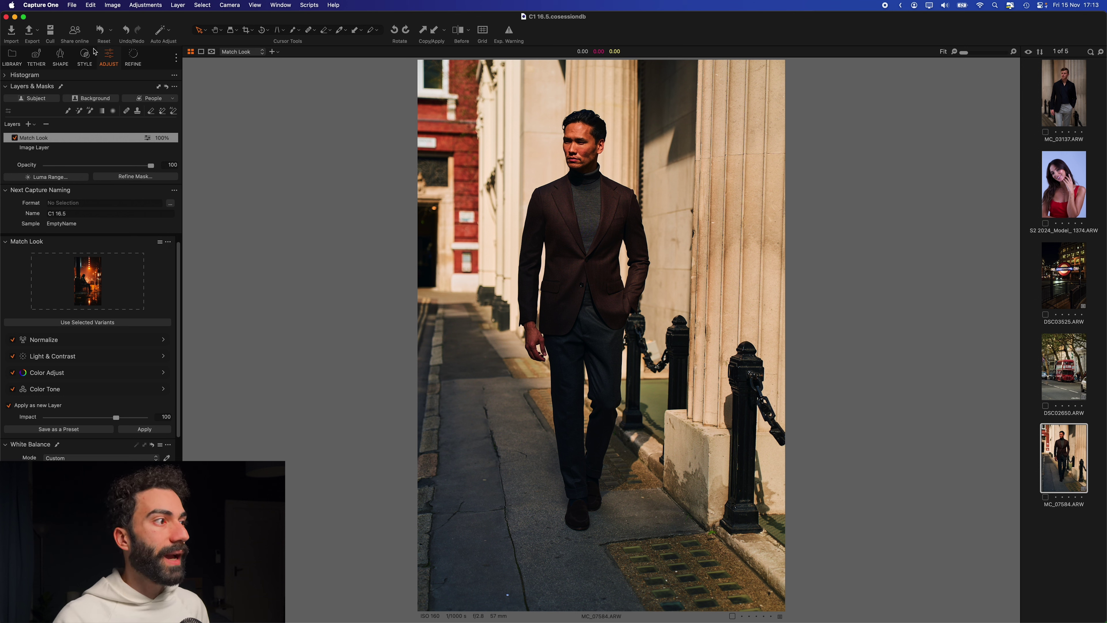
left_click(1053, 197)
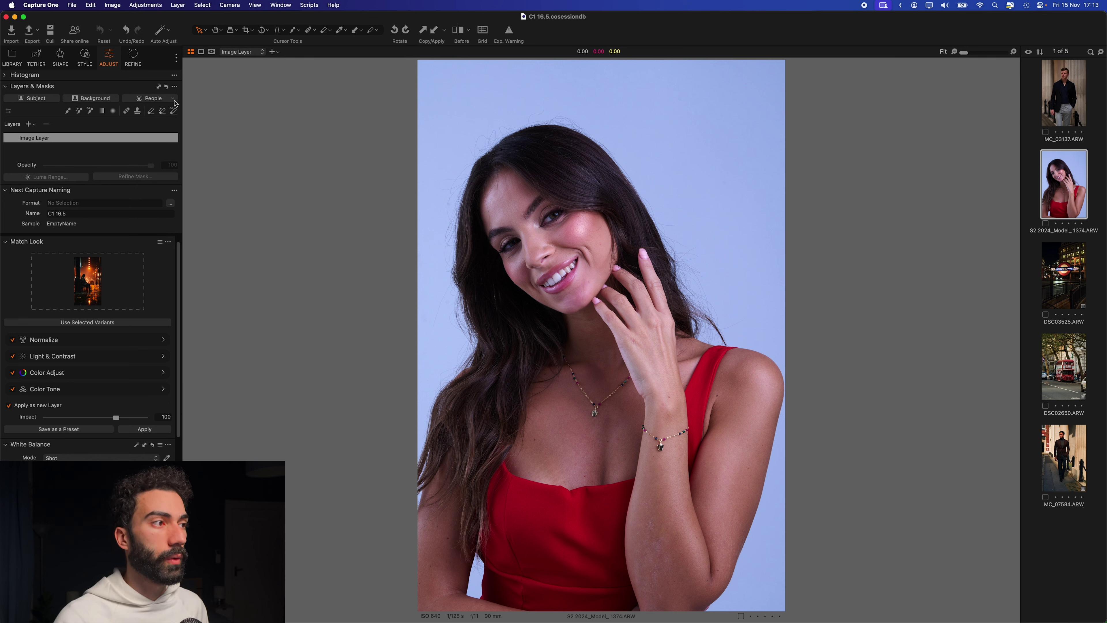
- Create a People mask covering only the model's lips
left_click(173, 99)
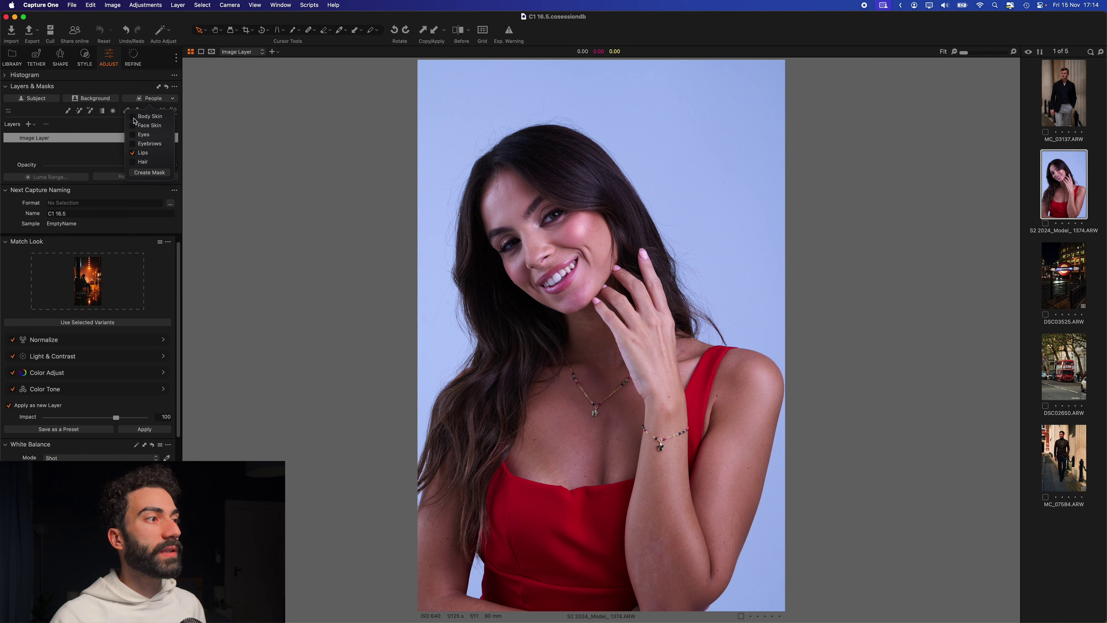
left_click(132, 154)
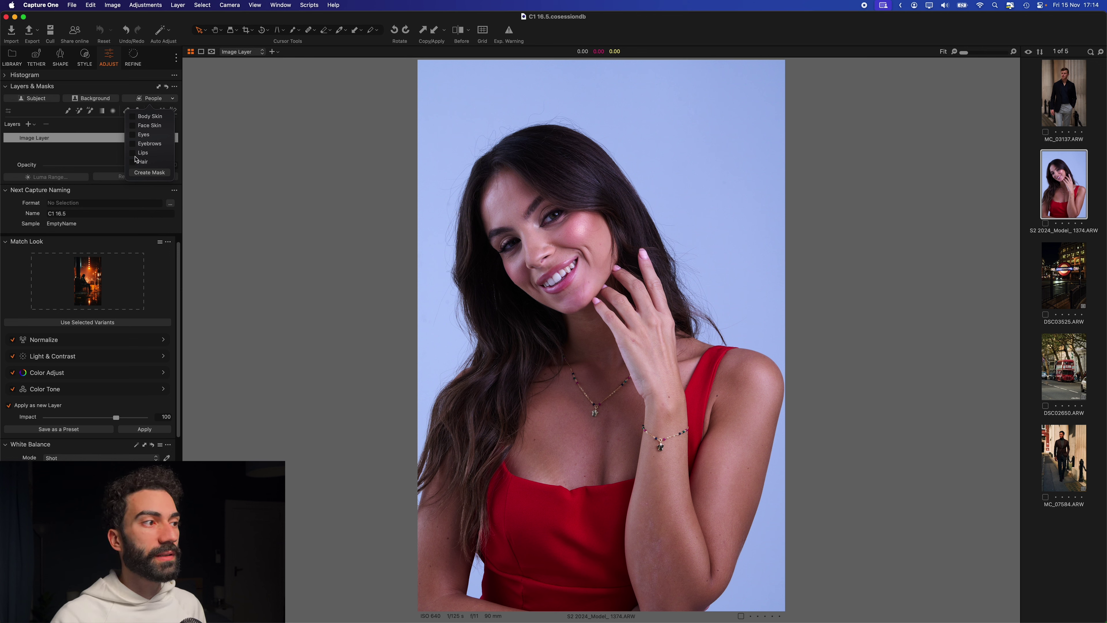
left_click(133, 153)
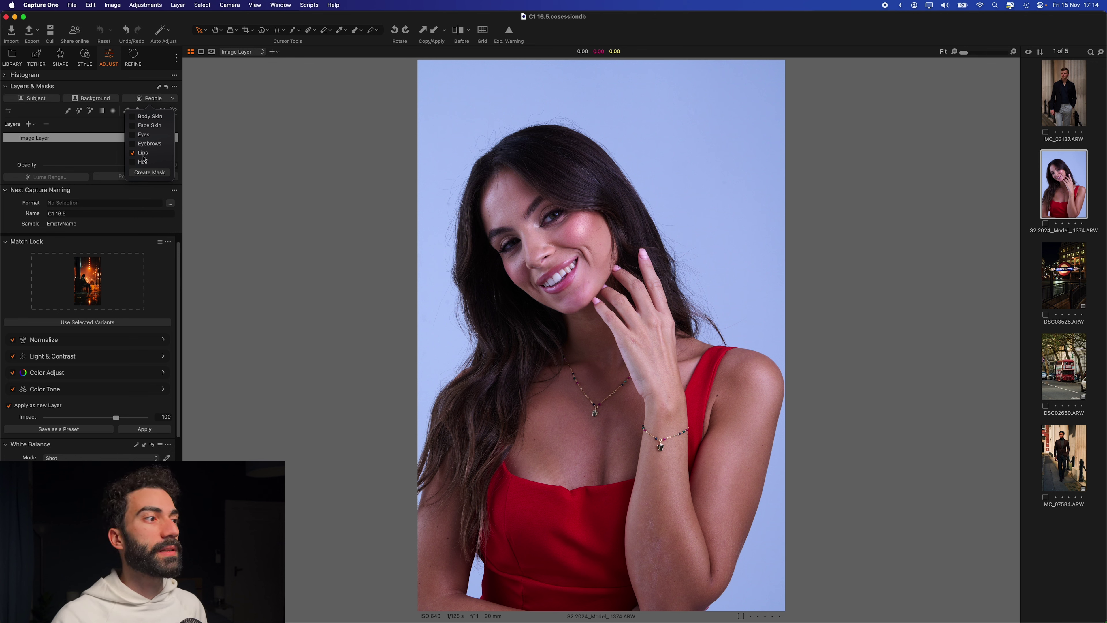
left_click(148, 173)
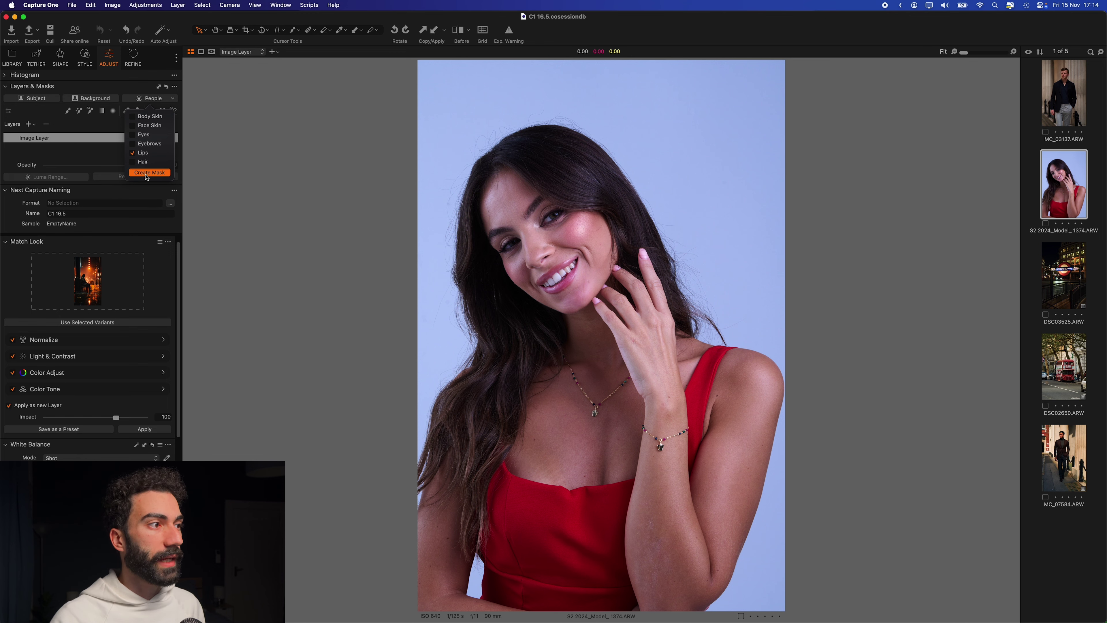
- Zoom in to check the Lips Mask 1, hide its overlay, and warm the lips toward coral
double_click(600, 352)
double_click(553, 301)
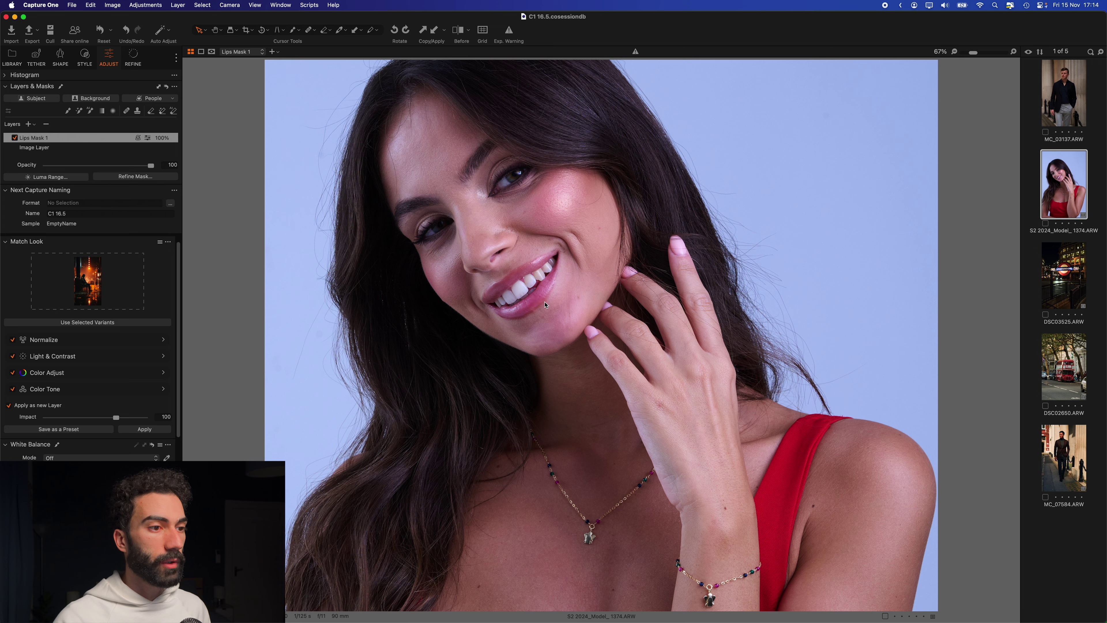
double_click(600, 319)
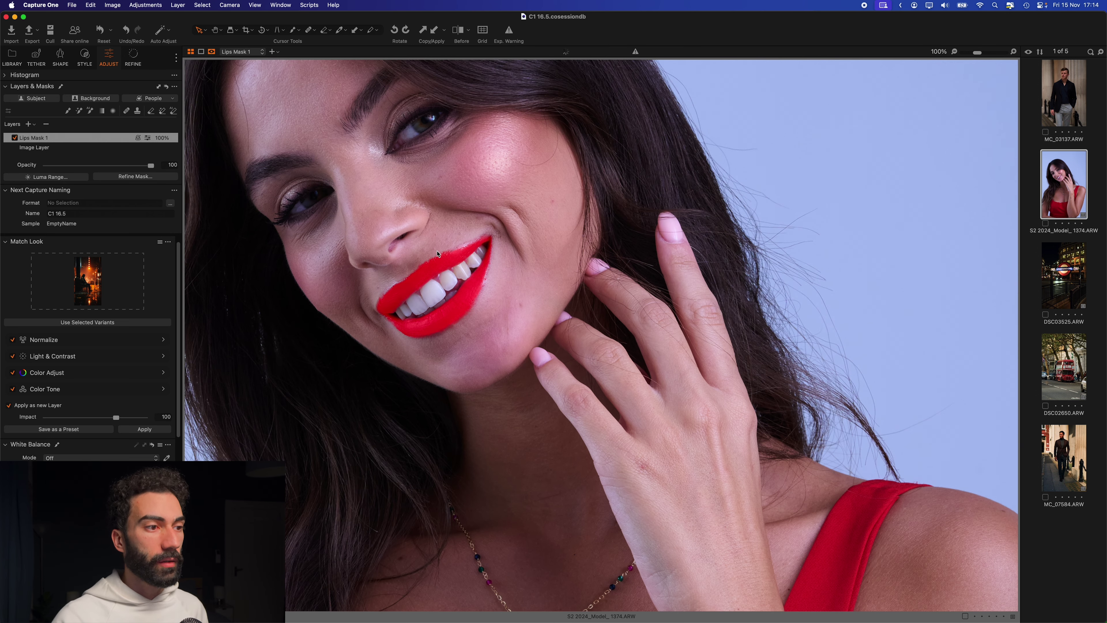
key("m")
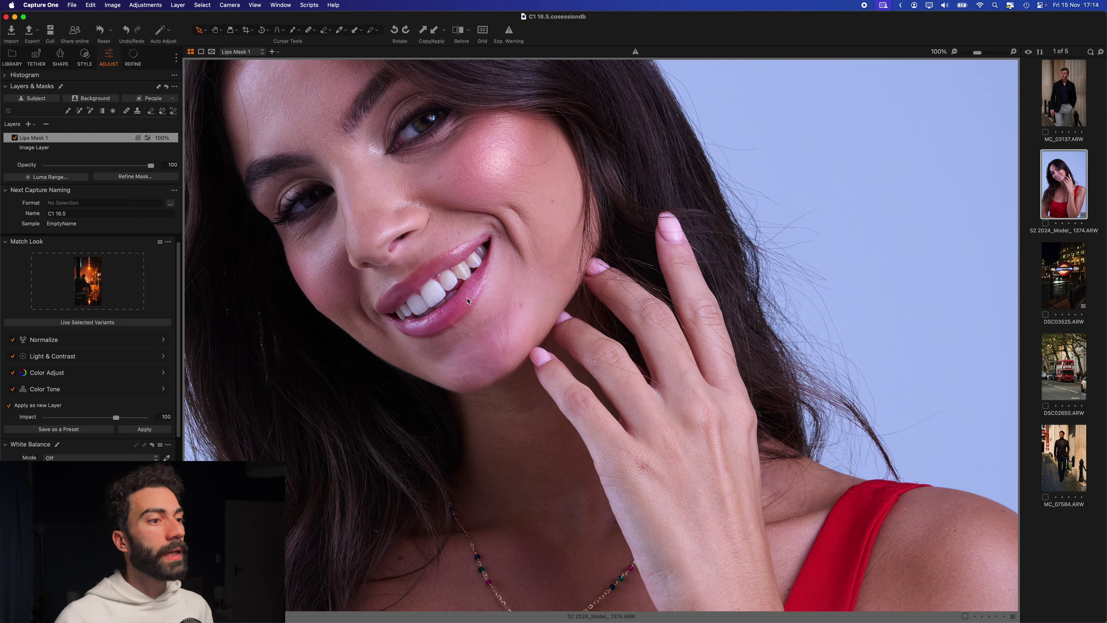
double_click(498, 307)
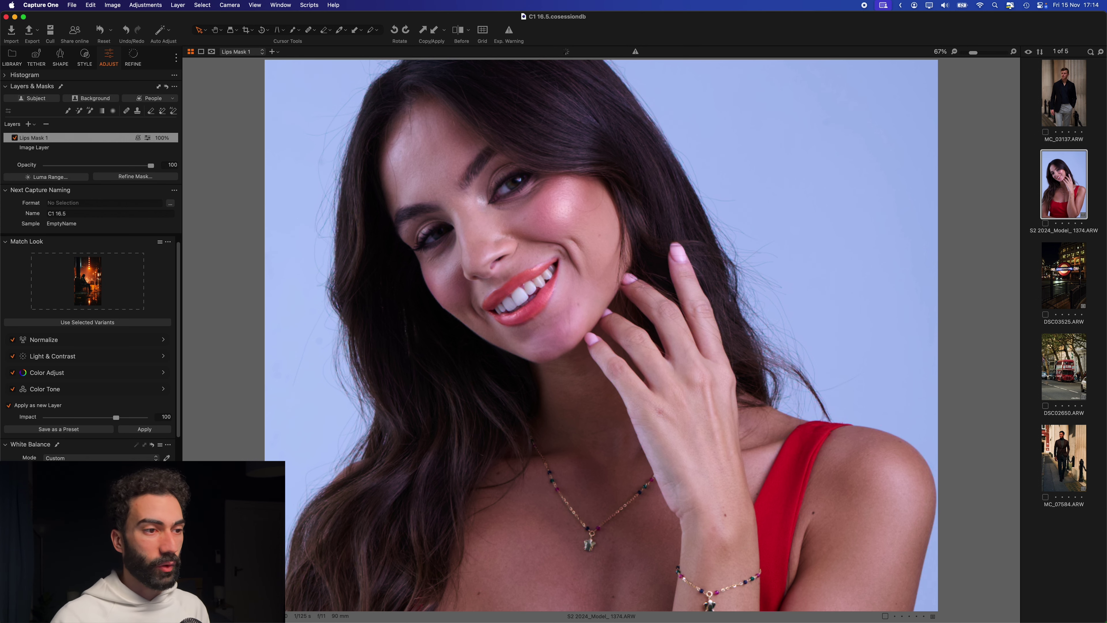
scroll(87, 327, "down", 3)
scroll(87, 348, "down", 4)
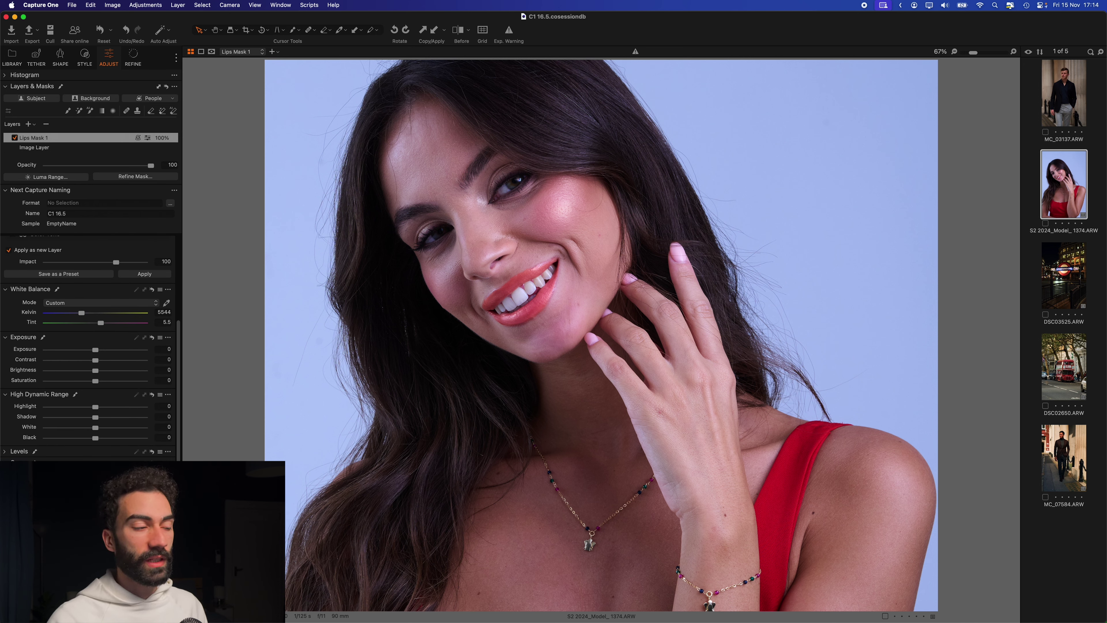
scroll(87, 349, "up", 5)
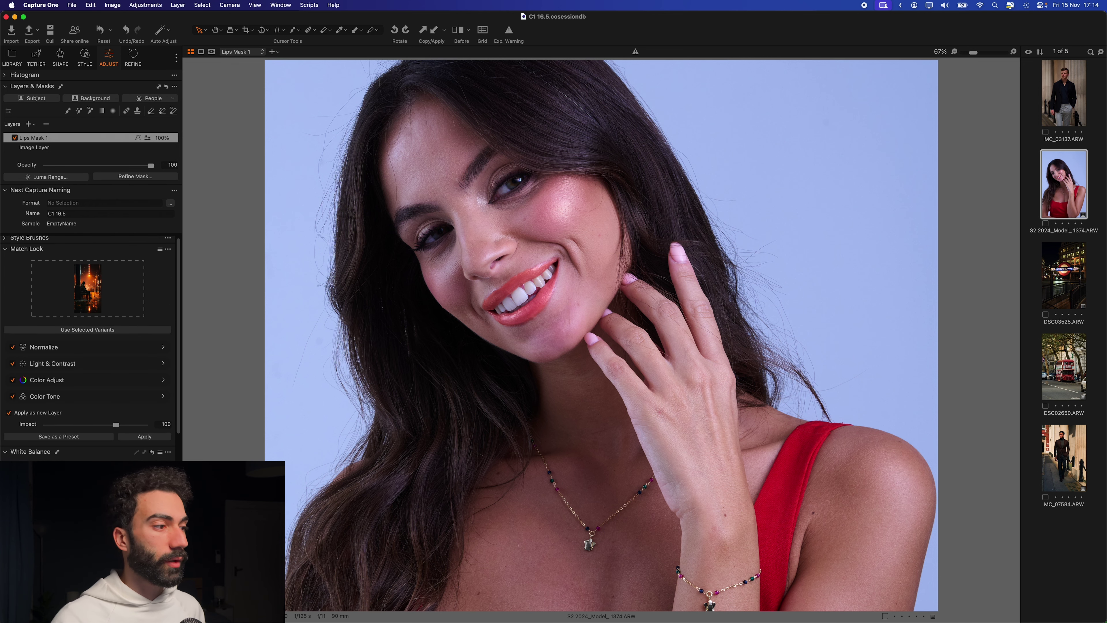
- Create an Eyes-only People mask in place of Lips, and select Eyes Mask 1
left_click(173, 98)
left_click(132, 134)
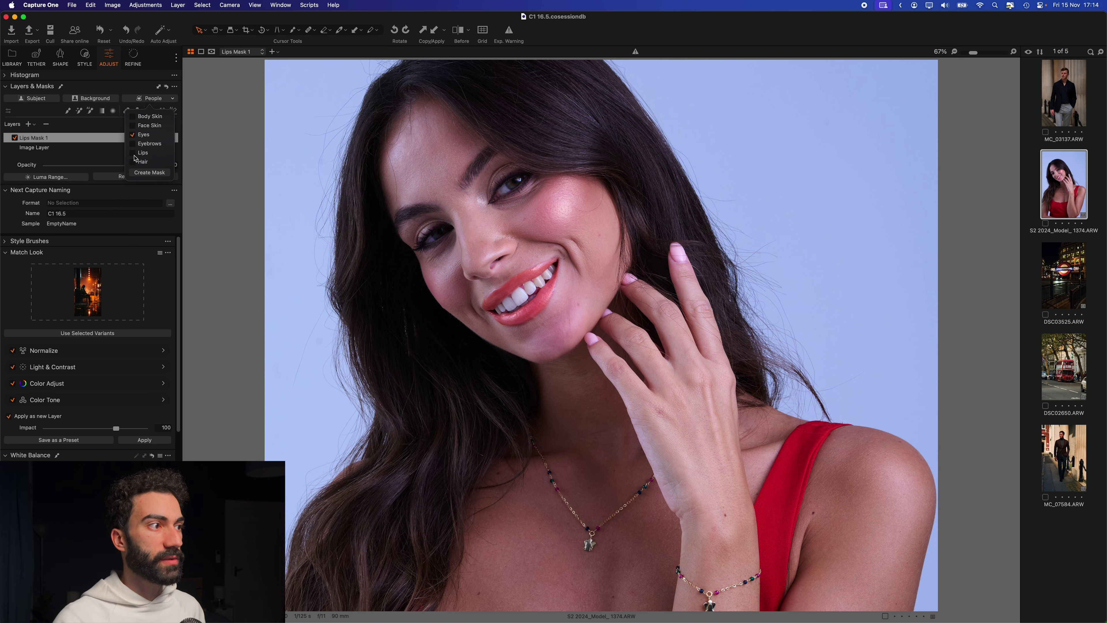
left_click(152, 173)
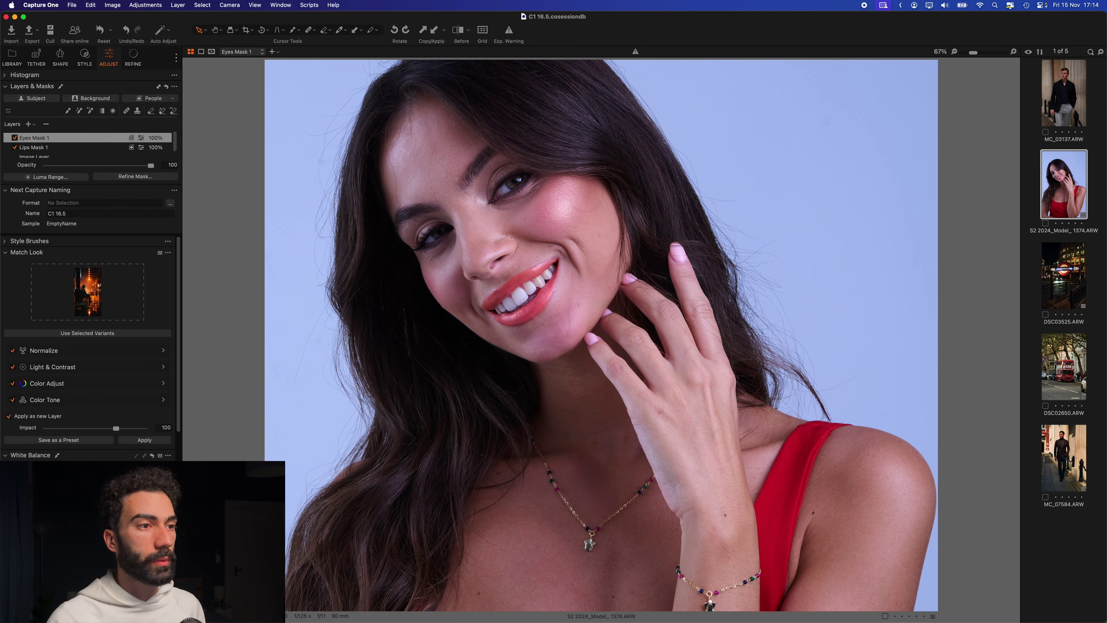
left_click(11, 140)
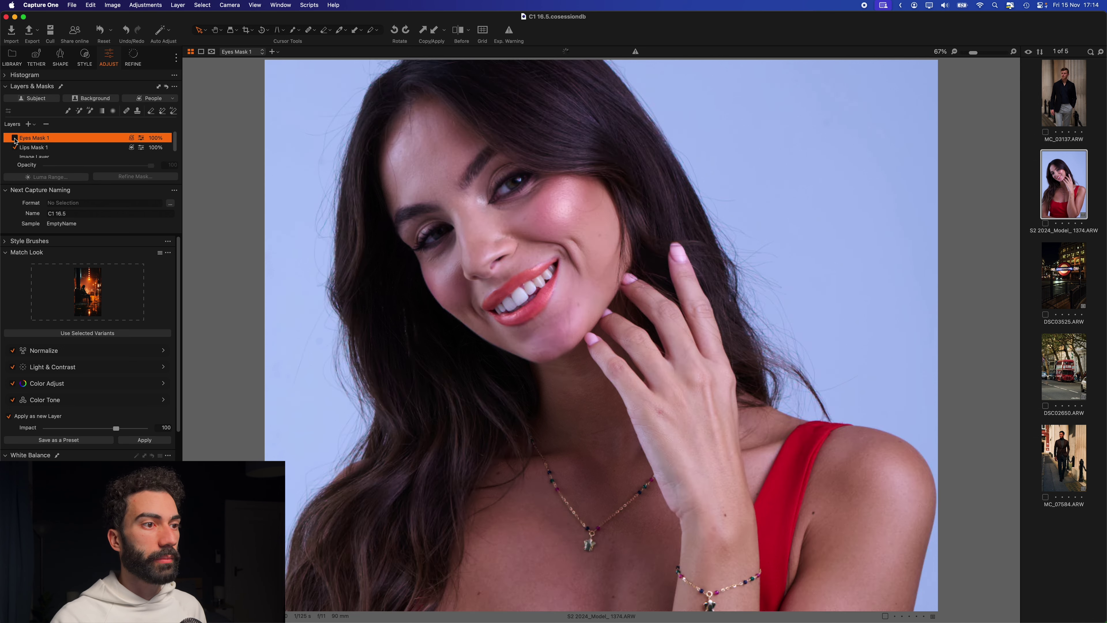
- Create a Face Skin People mask layer and show its overlay
left_click(173, 99)
left_click(133, 134)
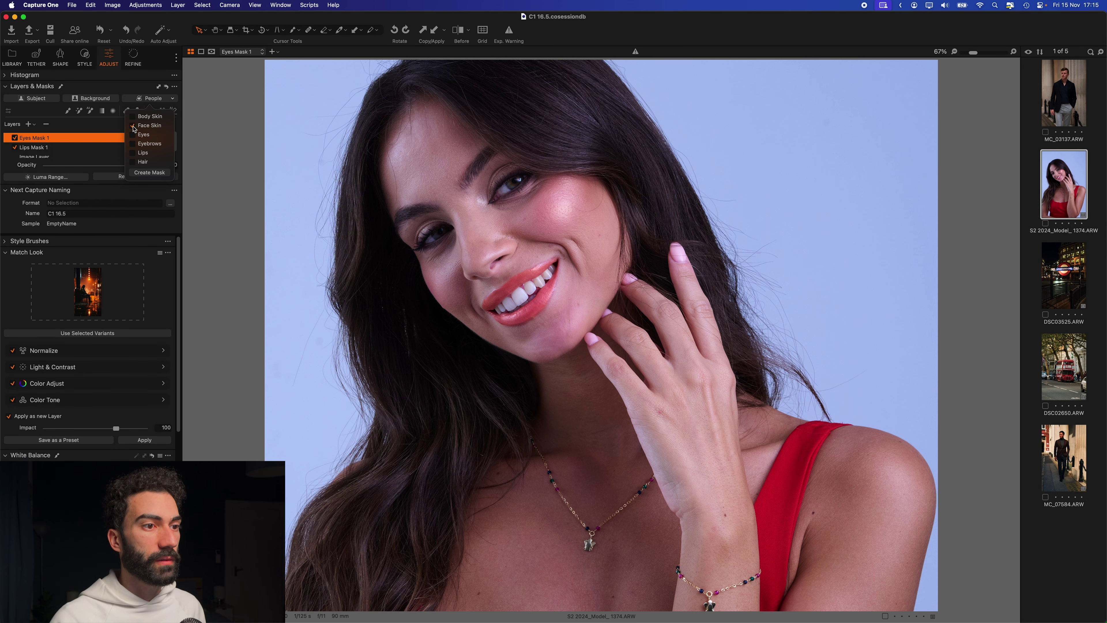
left_click(146, 174)
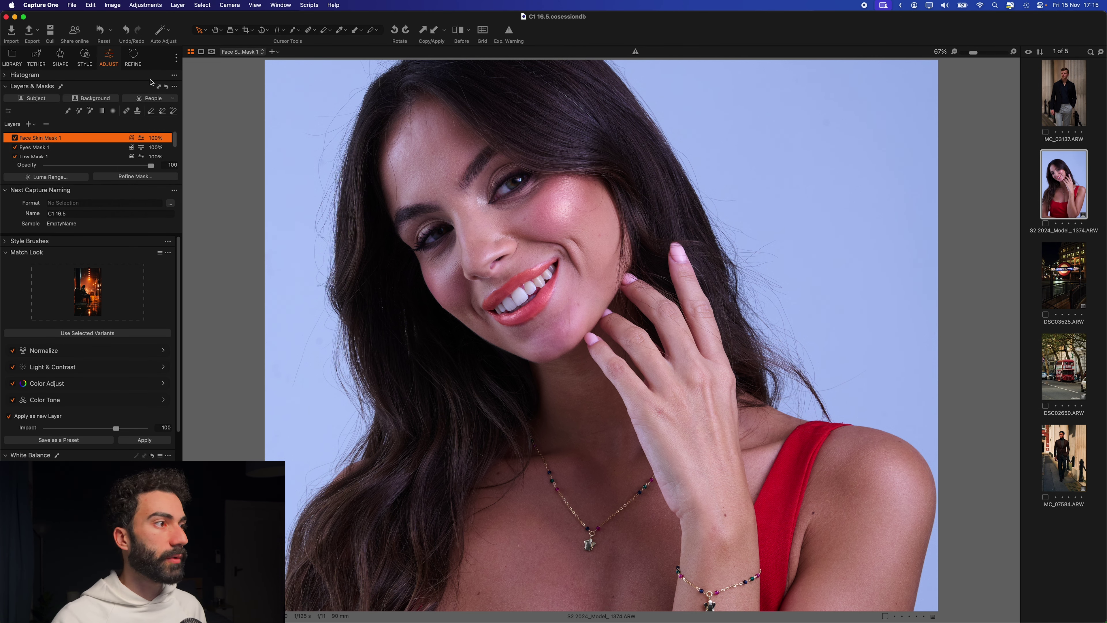
key("m")
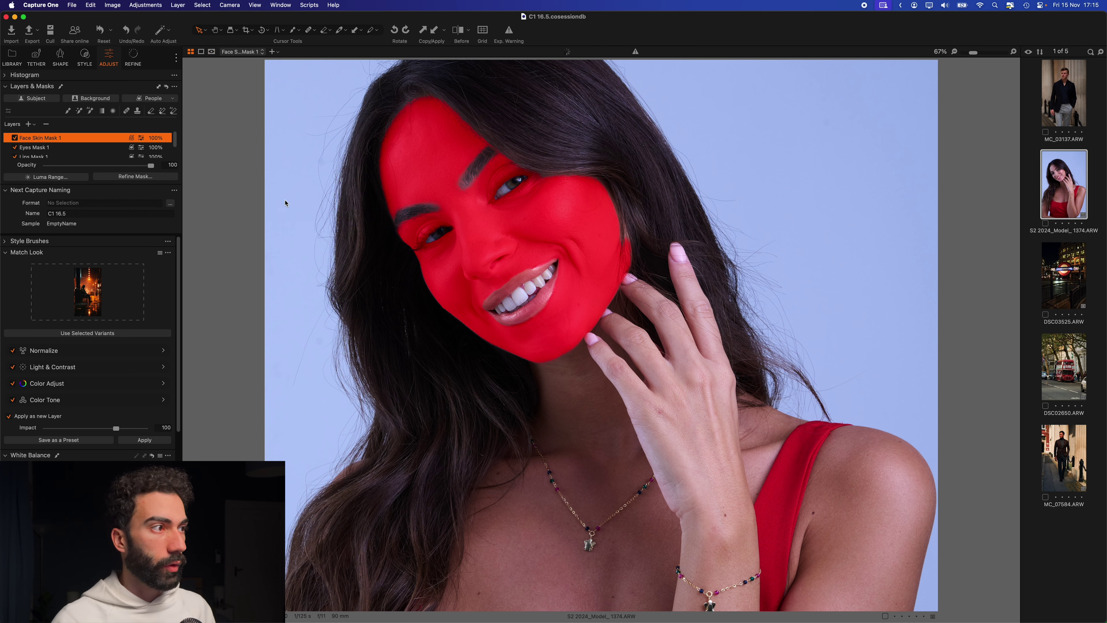
- Warm the face skin mask to 4403 K with a slight brightness nudge, then fit the portrait
left_click(133, 59)
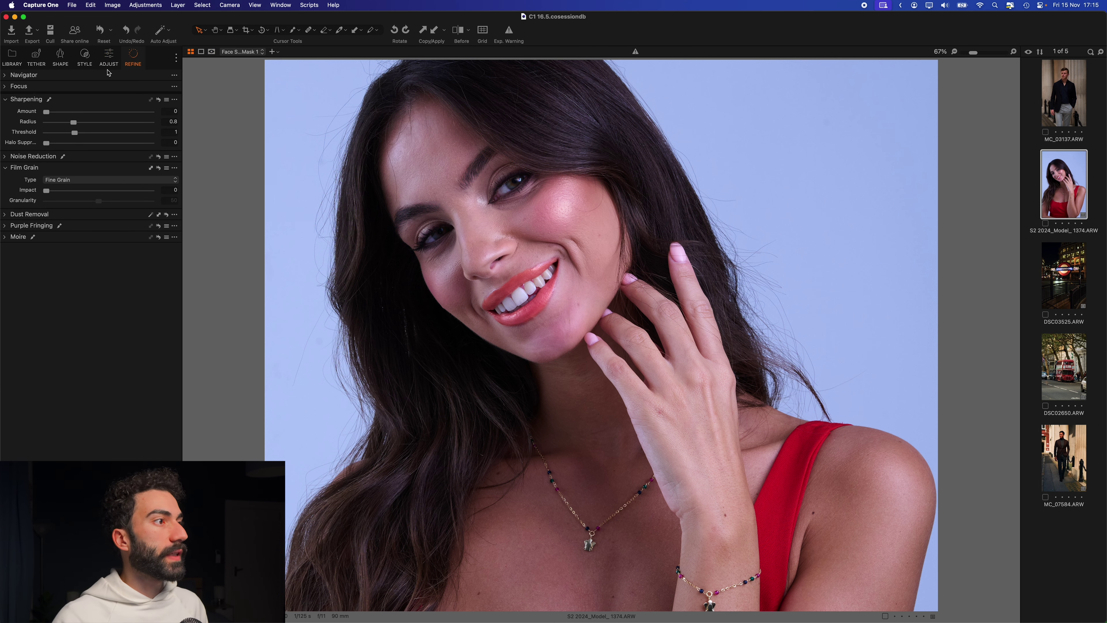
left_click(108, 58)
scroll(97, 434, "down", 3)
scroll(97, 431, "down", 2)
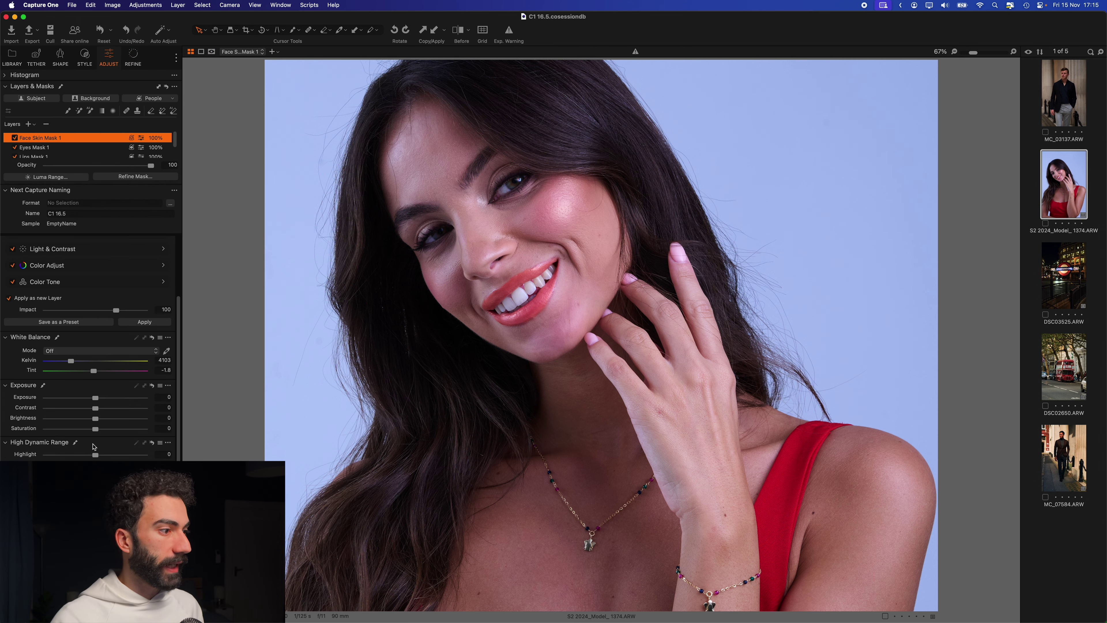
left_click_drag(96, 419, 96, 419)
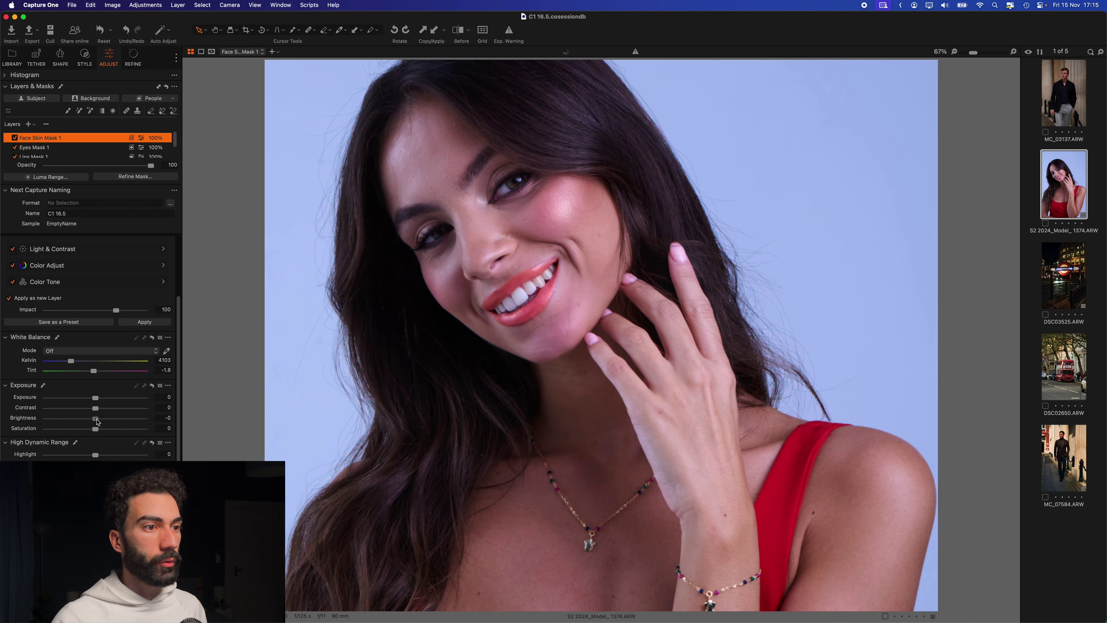
left_click_drag(71, 361, 73, 362)
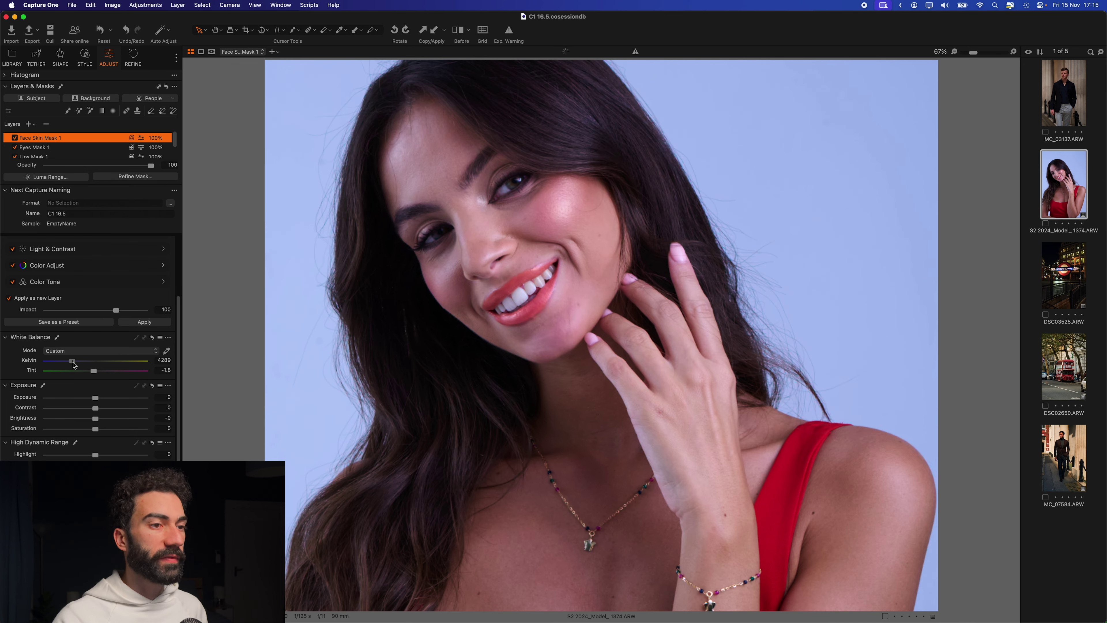
scroll(87, 419, "down", 1)
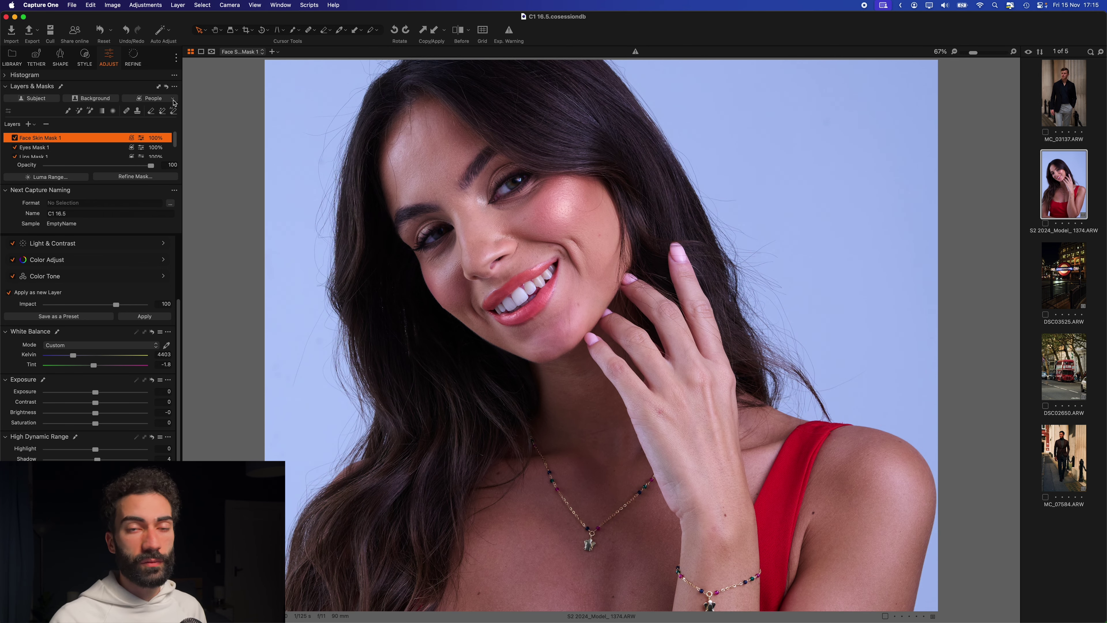
key("super+0")
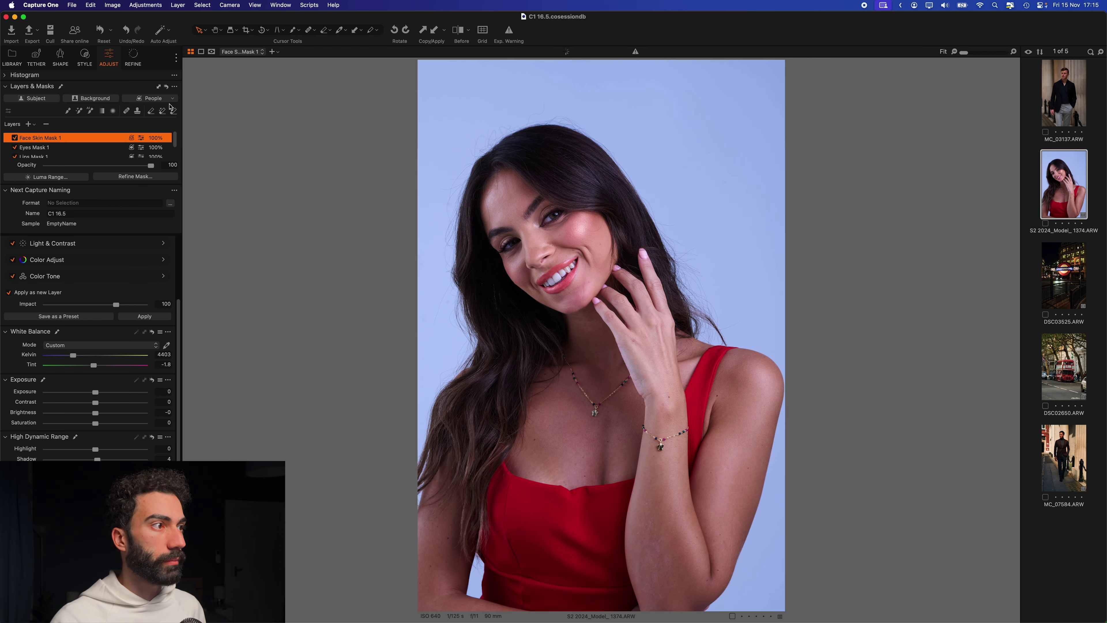
- Add a Body Skin People mask layer
left_click(173, 99)
left_click(133, 126)
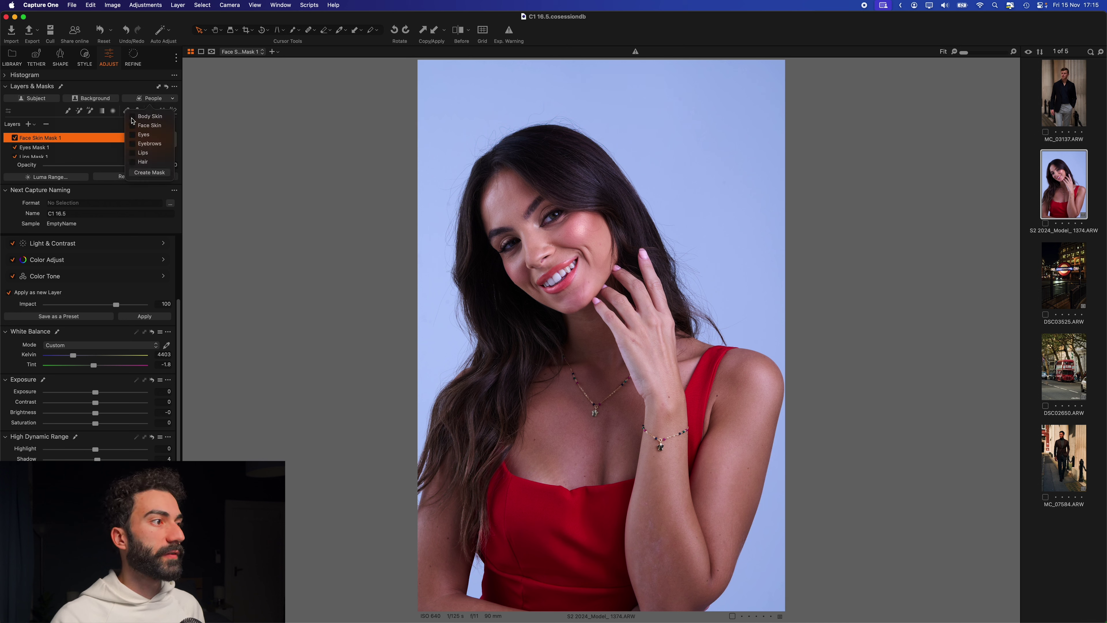
left_click(151, 173)
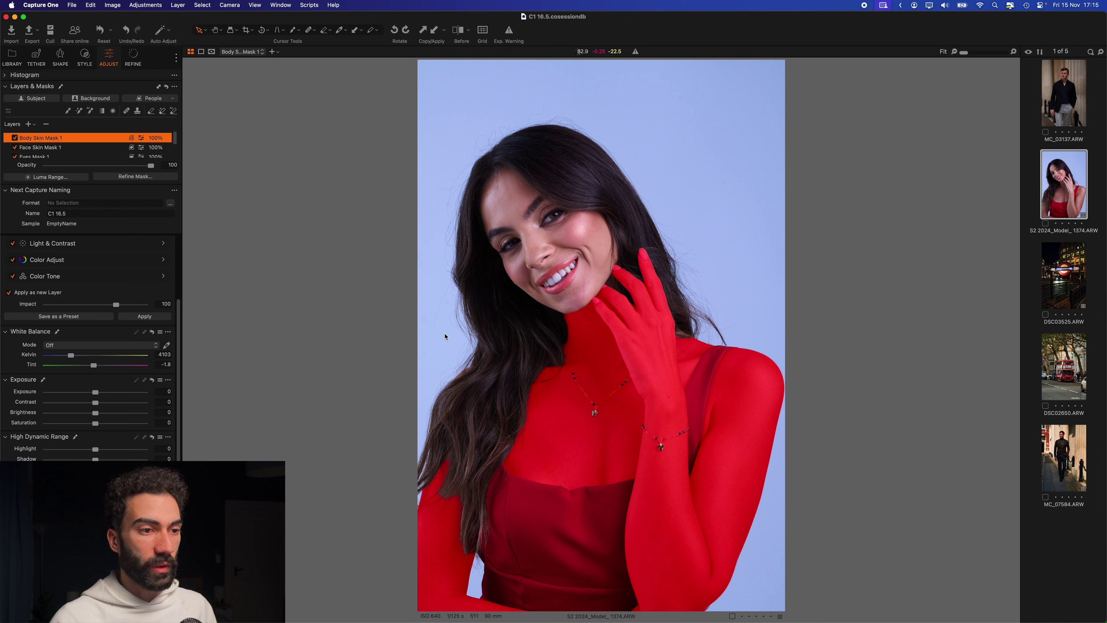
- Raise Body Skin Mask 1 exposure to 0.28 and brightness to 1, then reselect Image Layer
key("m")
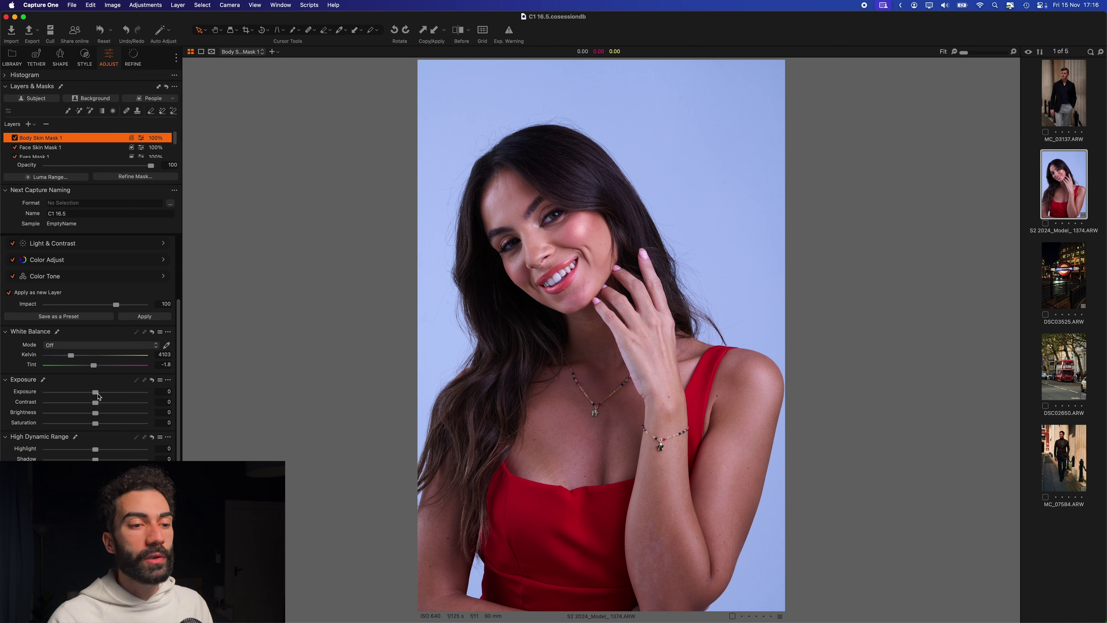
left_click_drag(99, 395, 101, 395)
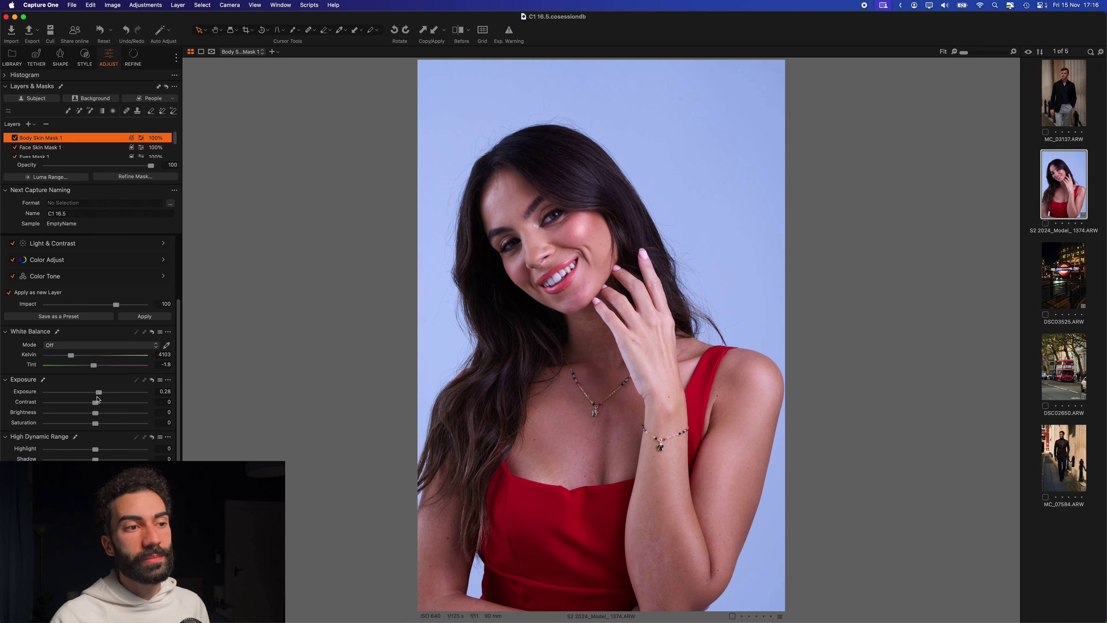
left_click_drag(96, 412, 100, 424)
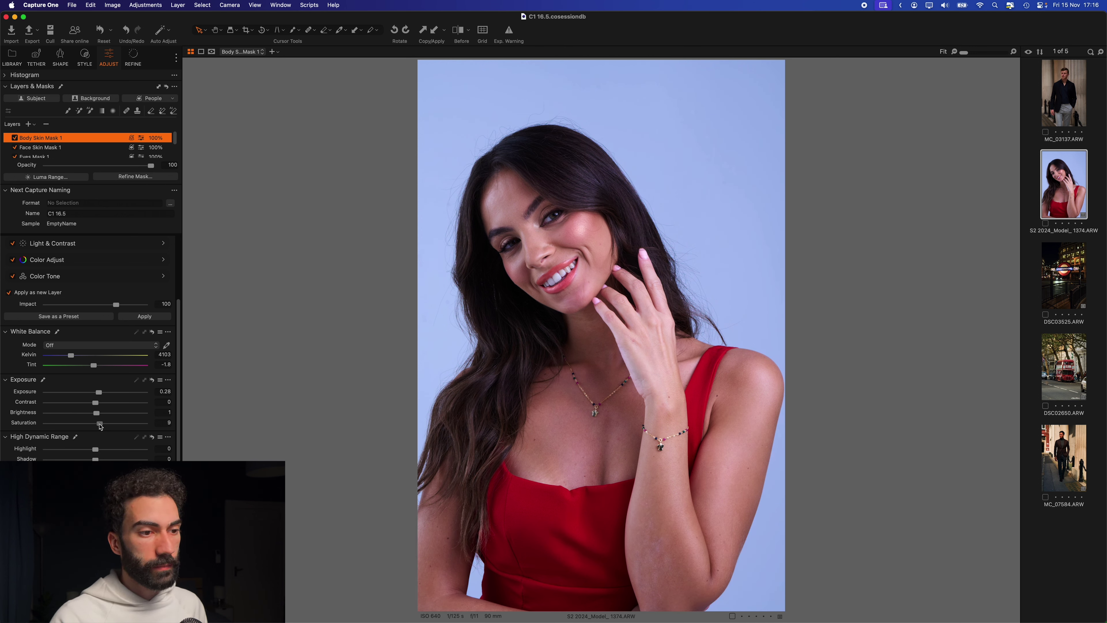
left_click(111, 138, "super")
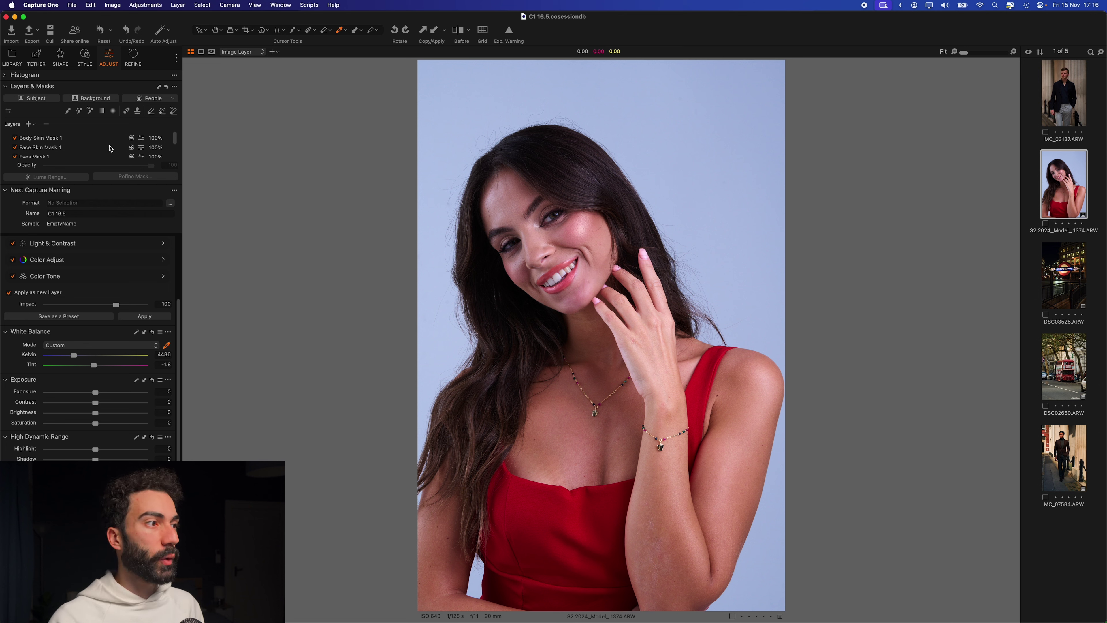
- Create a Hair-only People mask layer on the portrait
left_click(173, 99)
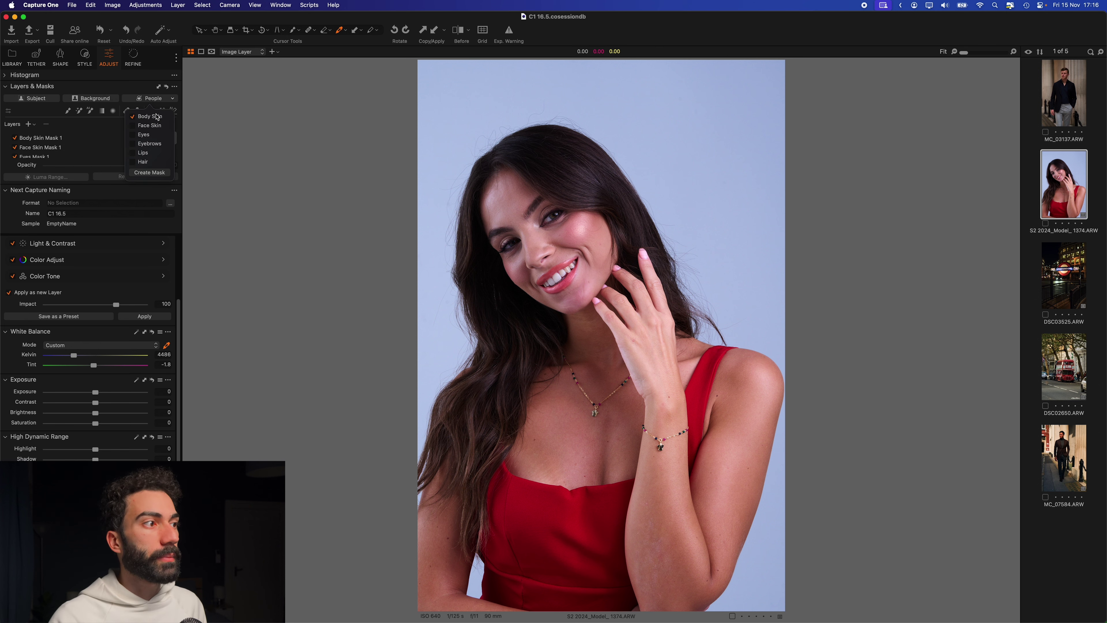
left_click(132, 118)
left_click(133, 162)
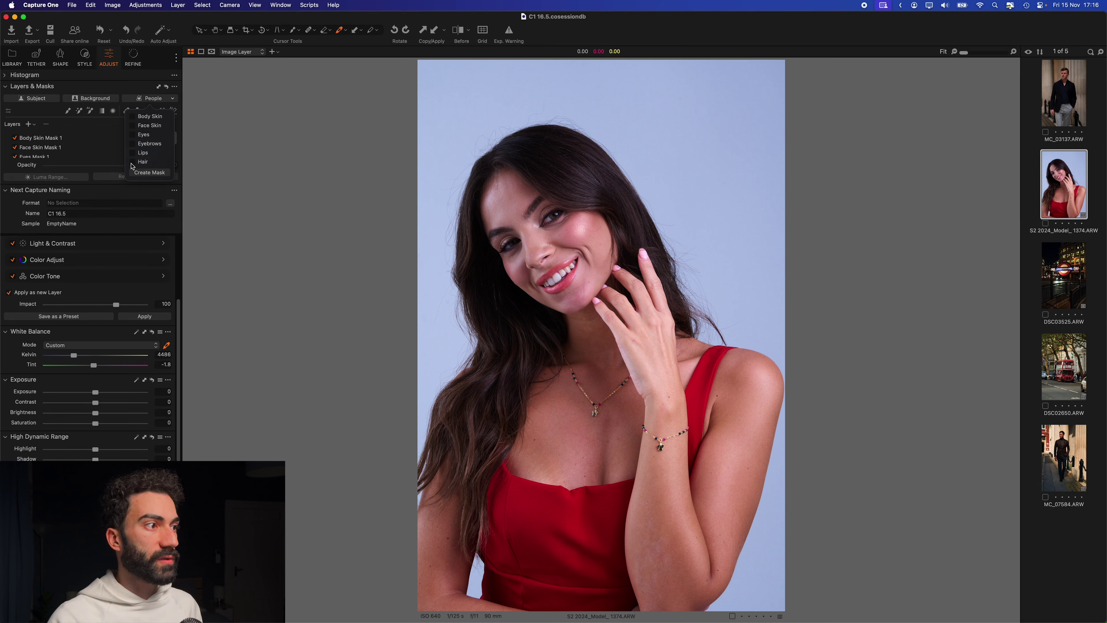
left_click(149, 173)
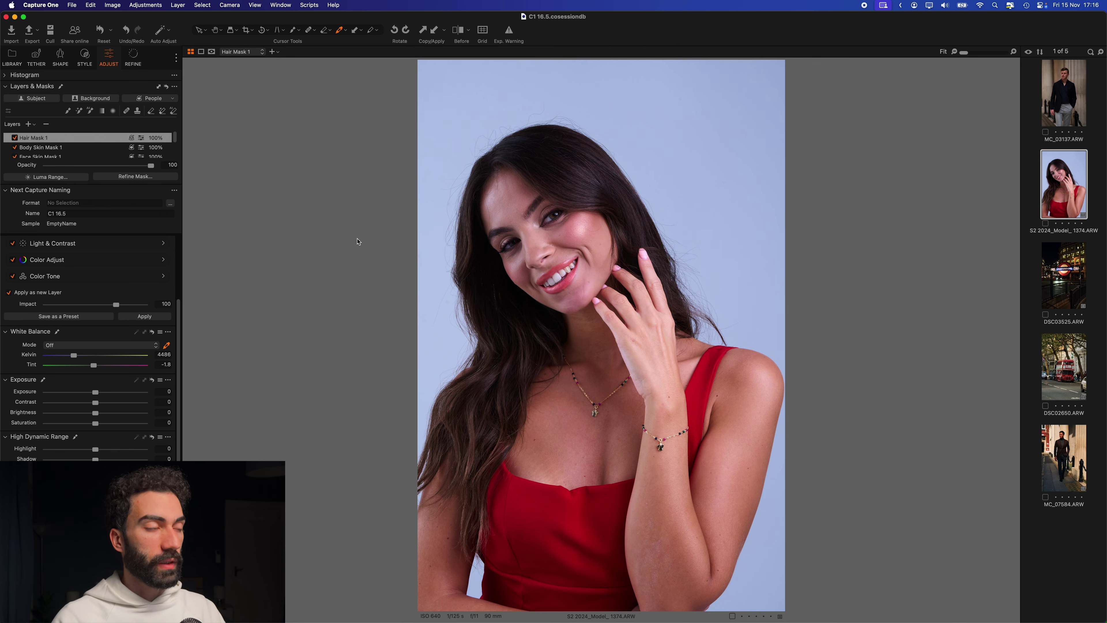
- Check the hair mask near the neck, set its exposure to 0.3, then open MC_03137.ARW
key("m")
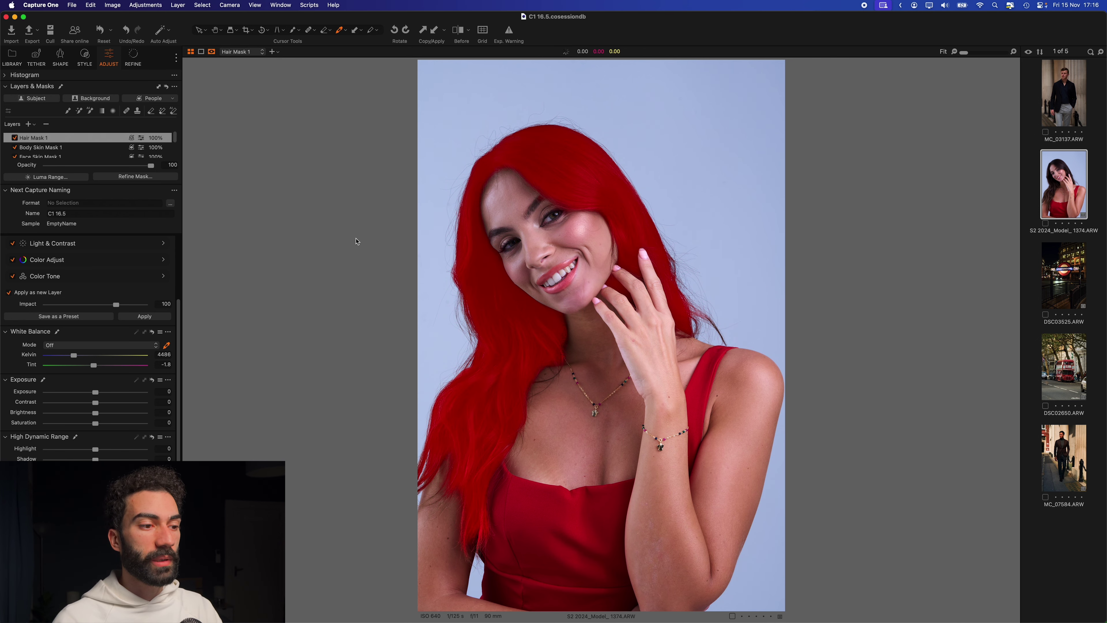
left_click(554, 438)
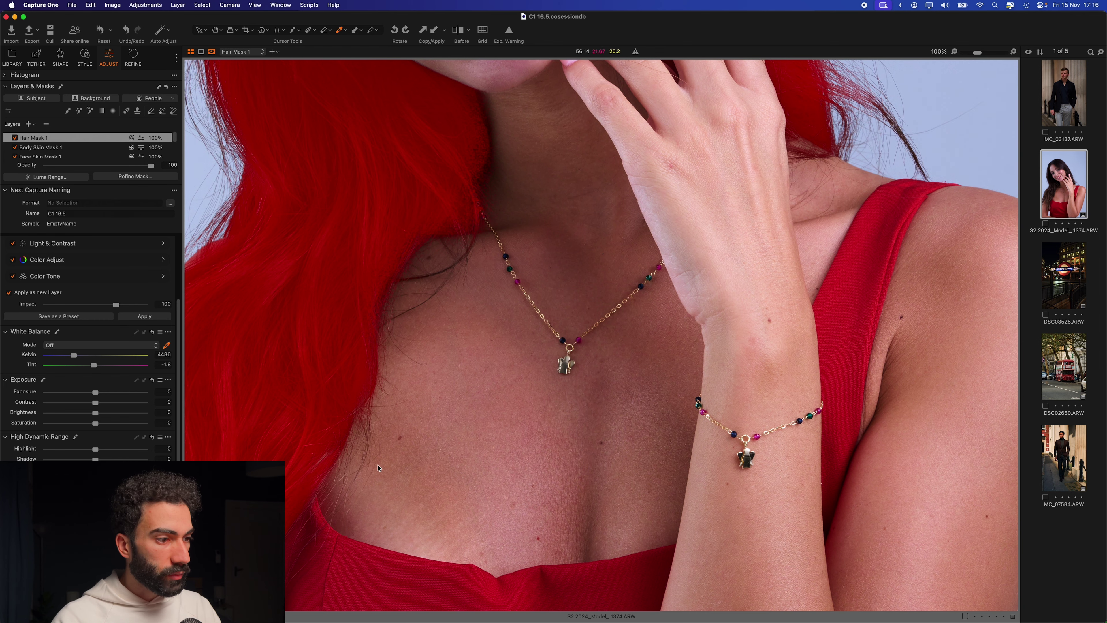
scroll(347, 469, "down", 3)
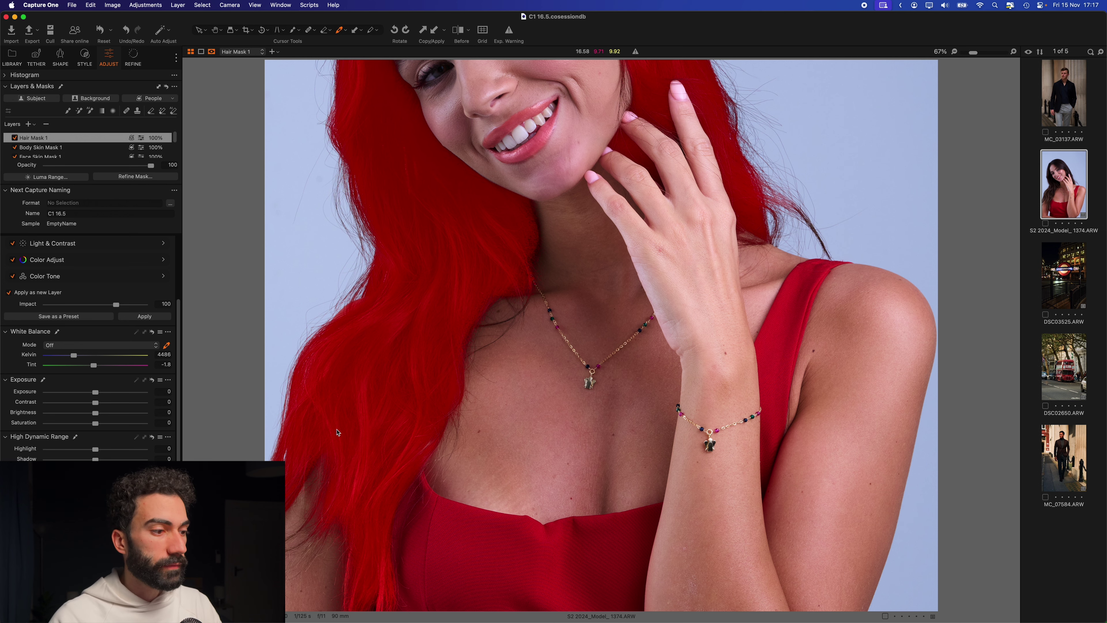
scroll(356, 427, "up", 2)
scroll(356, 427, "down", 4)
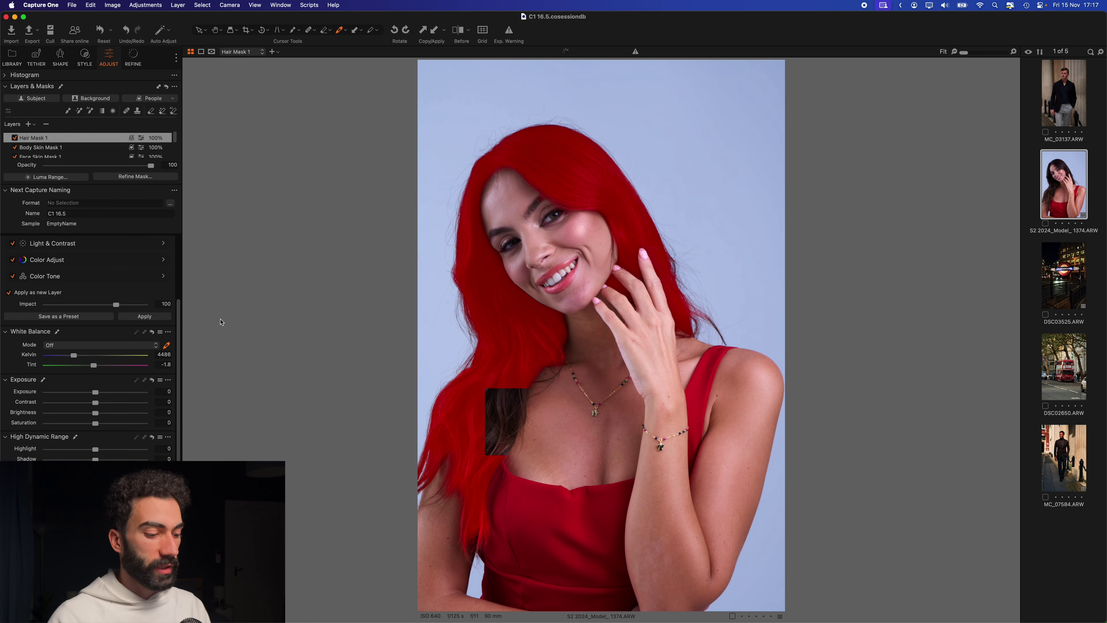
key("m")
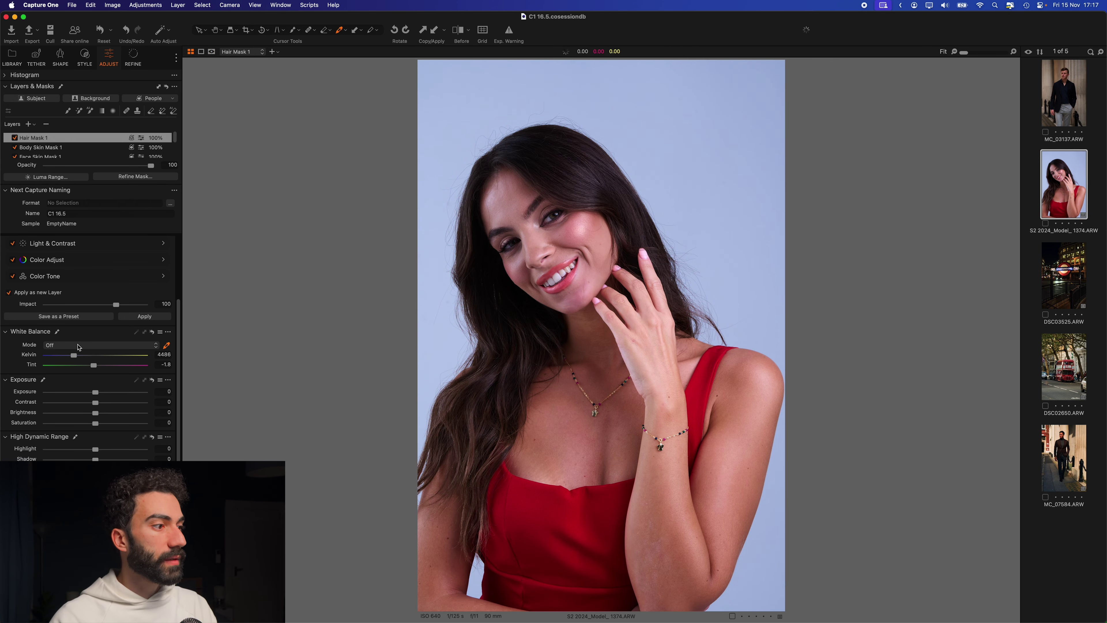
left_click_drag(96, 392, 99, 423)
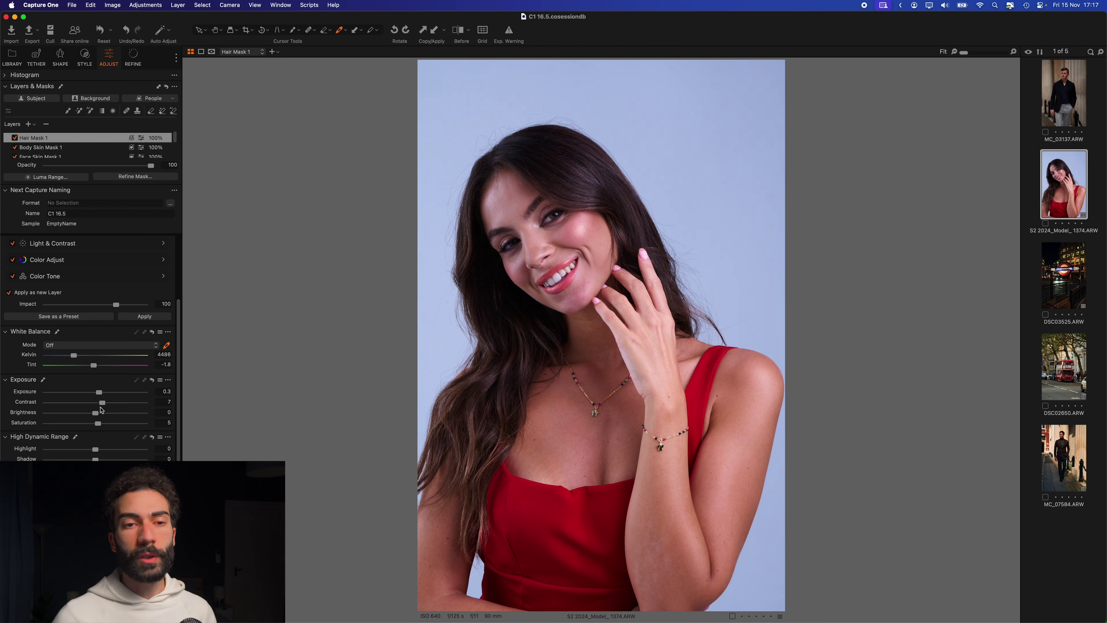
left_click(1056, 113)
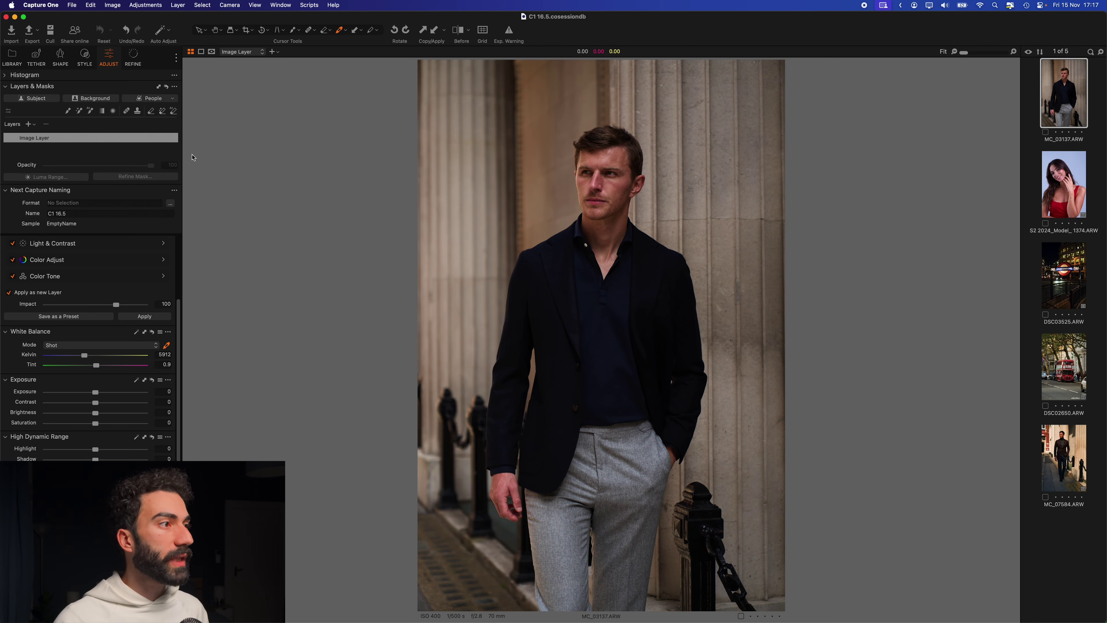
- Create Hair and Eyebrows People mask layers on the man's street portrait
left_click(175, 101)
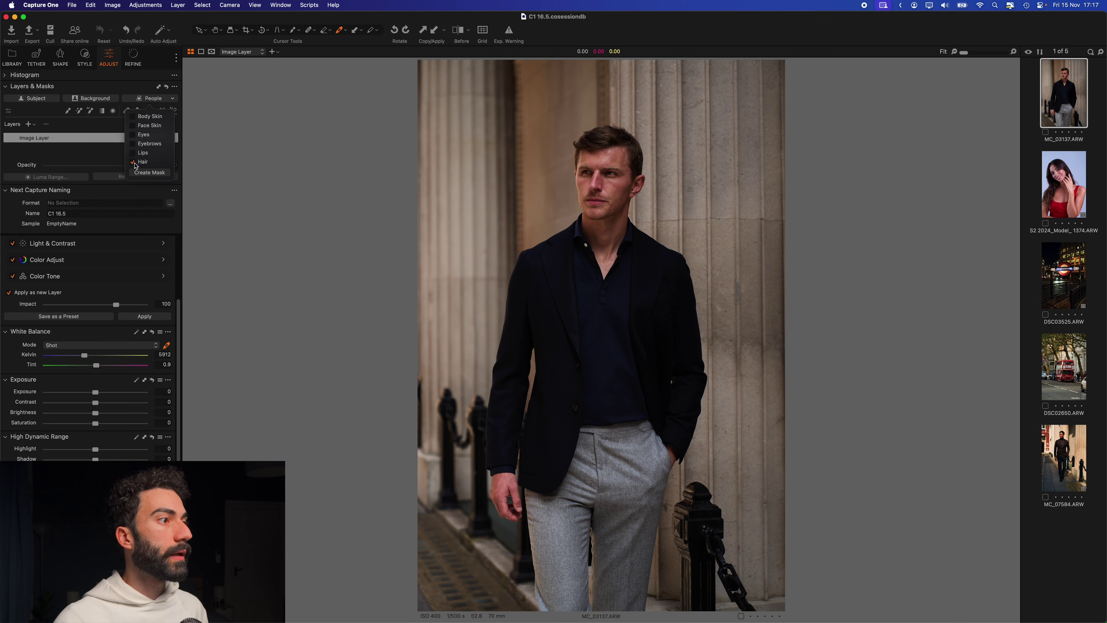
left_click(149, 173)
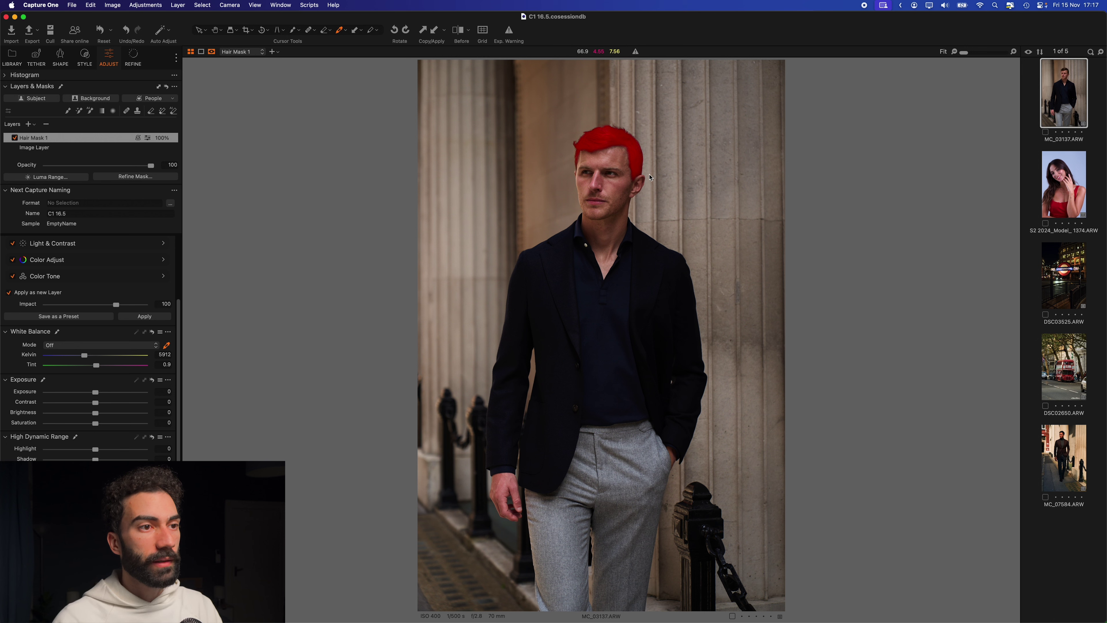
left_click(173, 99)
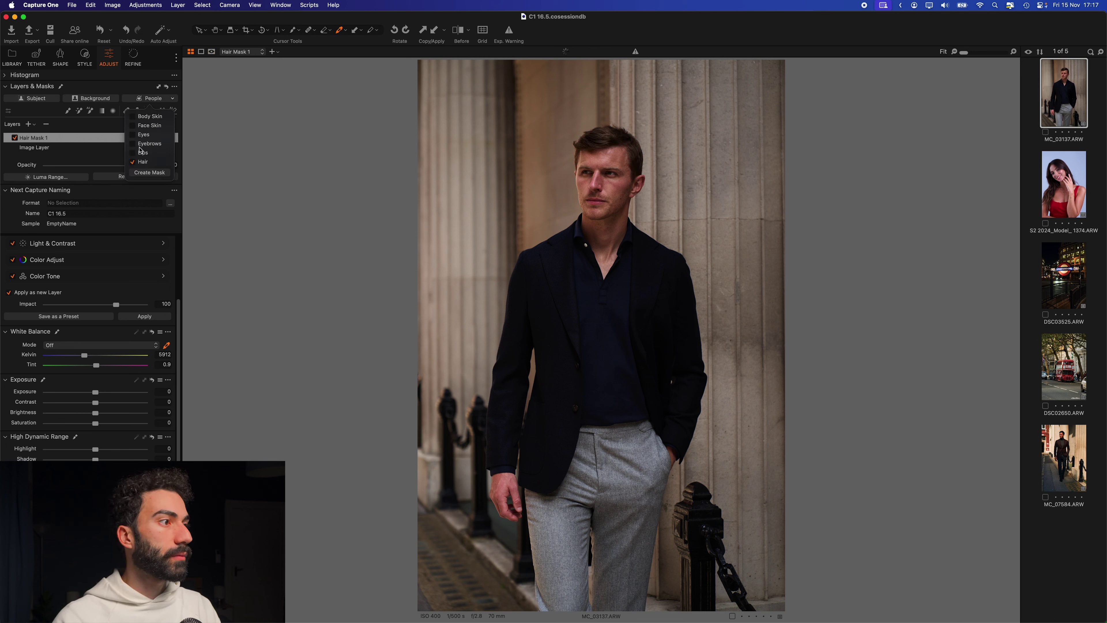
left_click(132, 135)
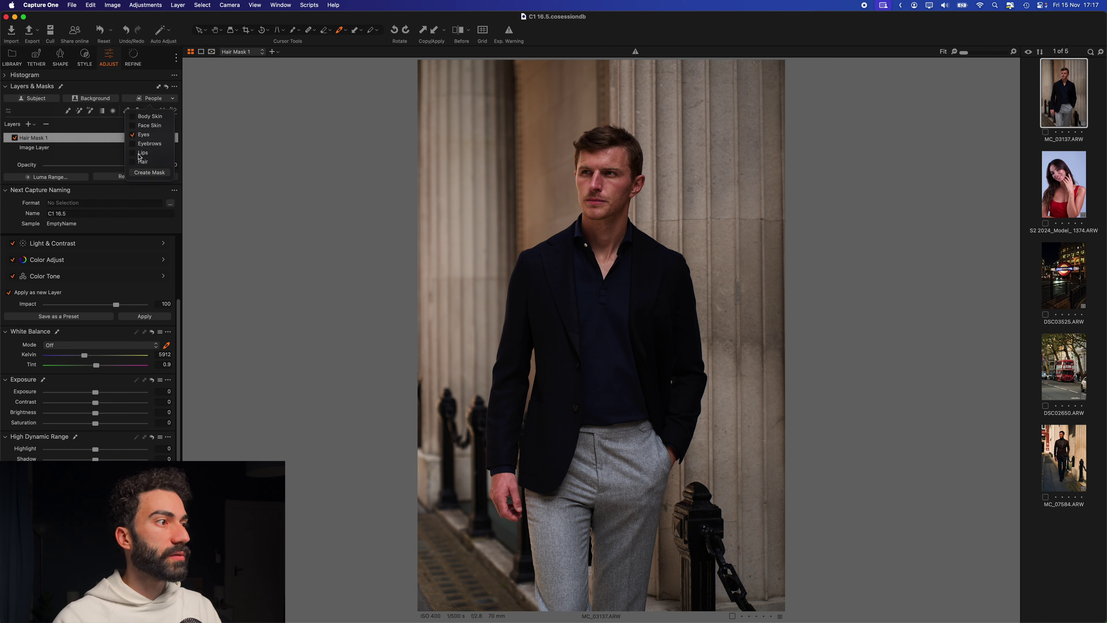
left_click(132, 135)
left_click(133, 144)
left_click(150, 172)
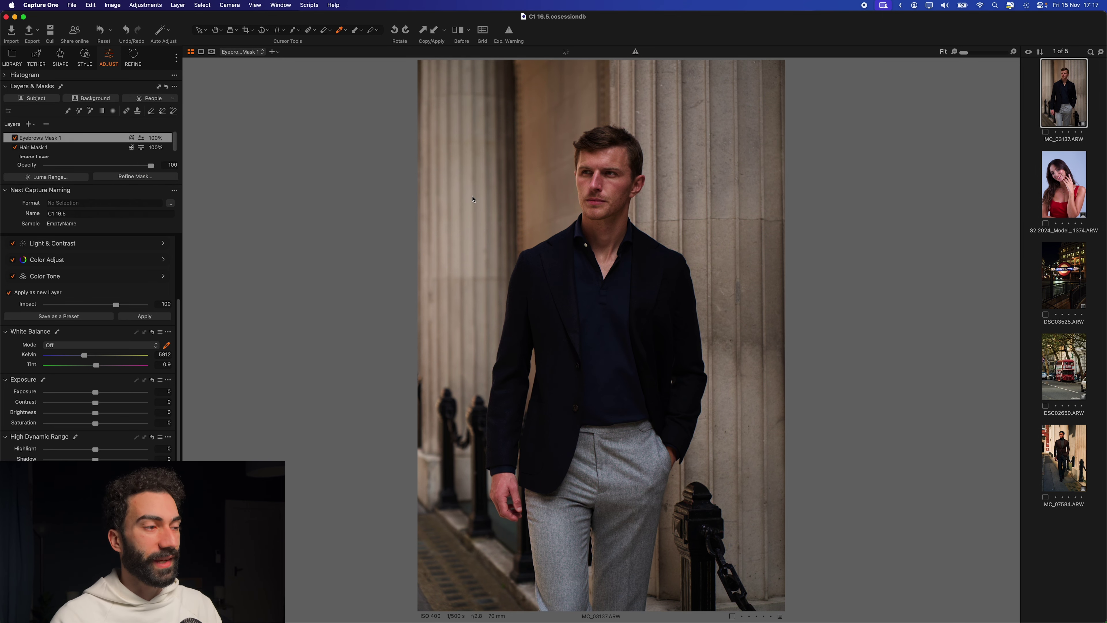
- Inspect the eyebrows mask with the whole photo fitted, then switch off the Eyebrows layer
scroll(626, 168, "up", 5)
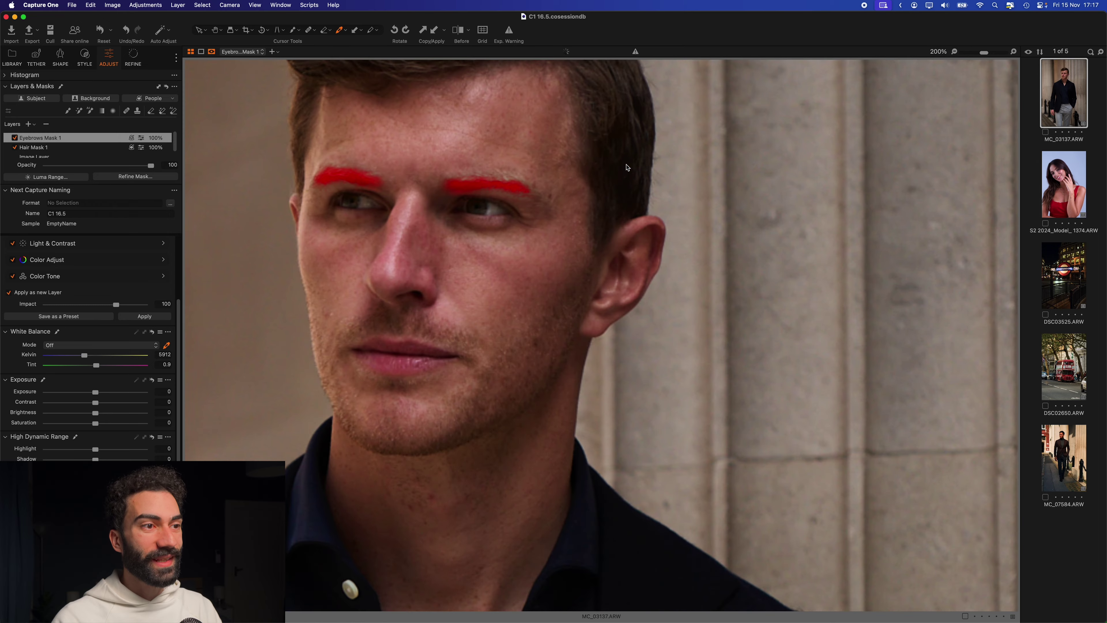
key("m")
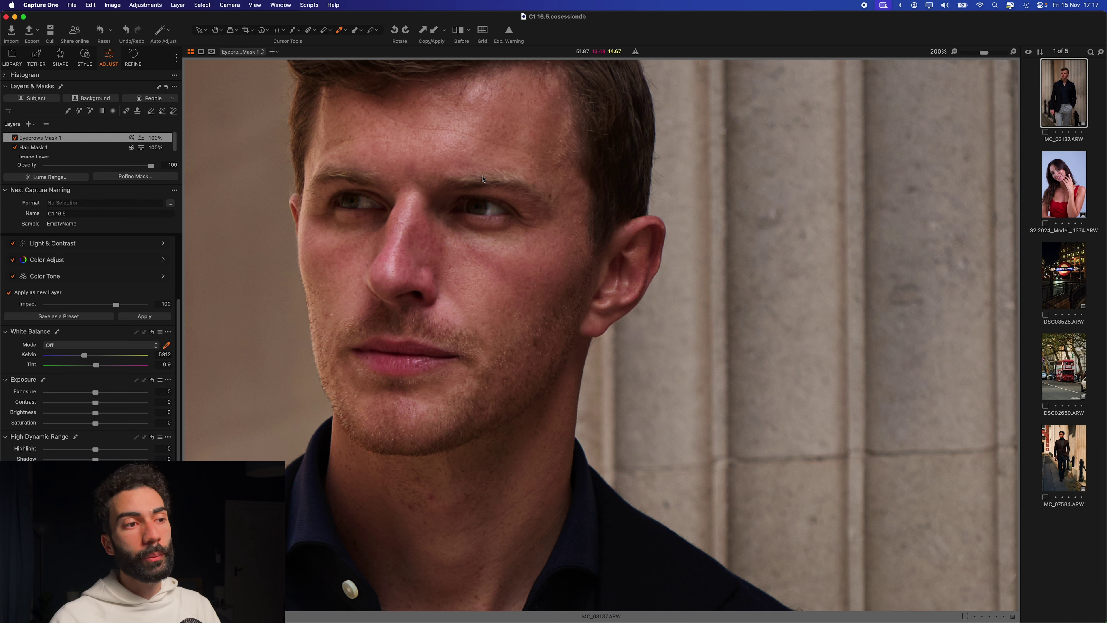
key("super+0")
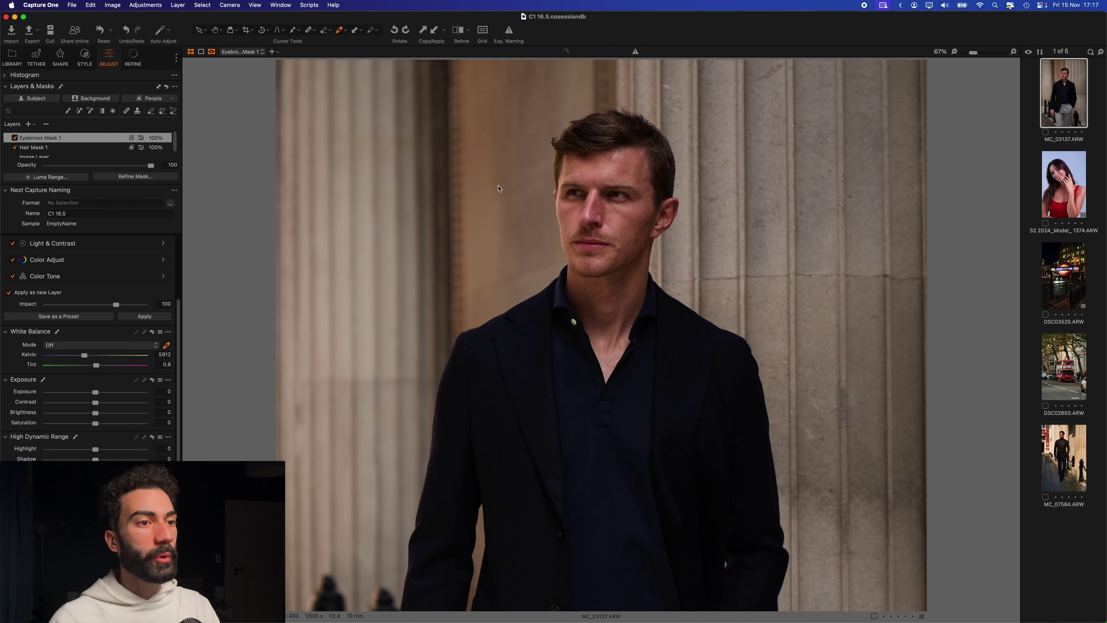
key("super+0")
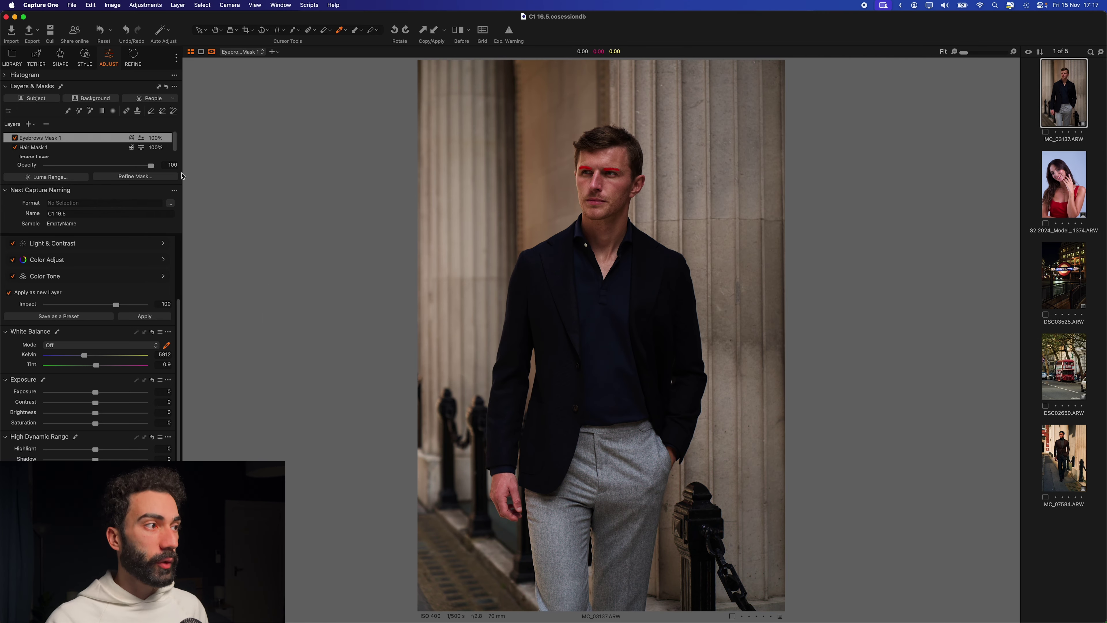
left_click(14, 137)
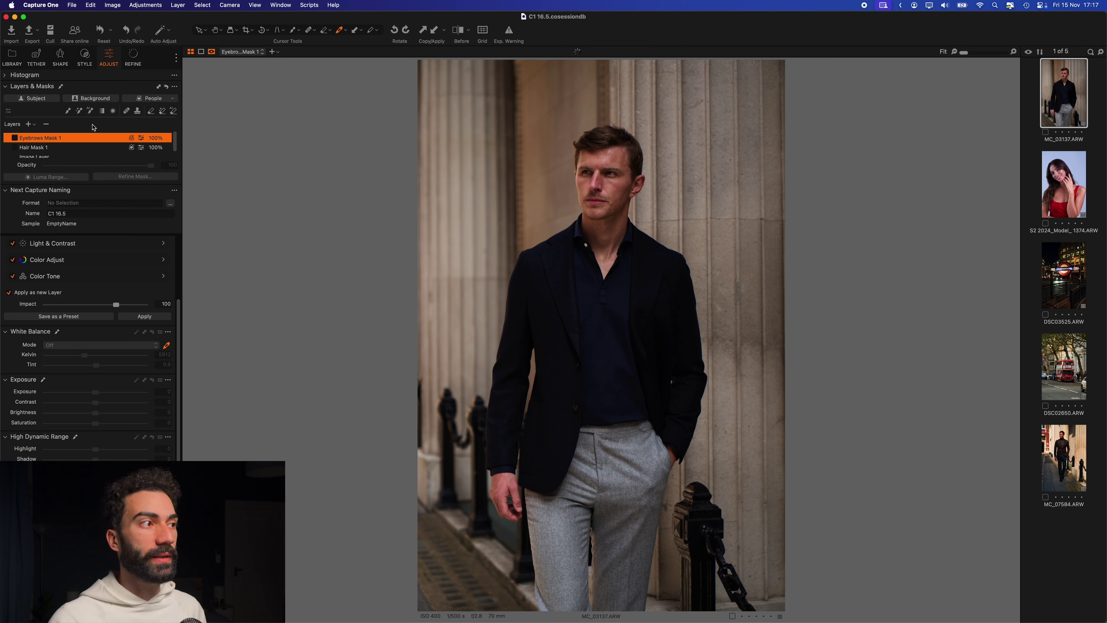
- Box the man's head down to his chest with AI Select to create AI Mask 1, then hide it
key("h")
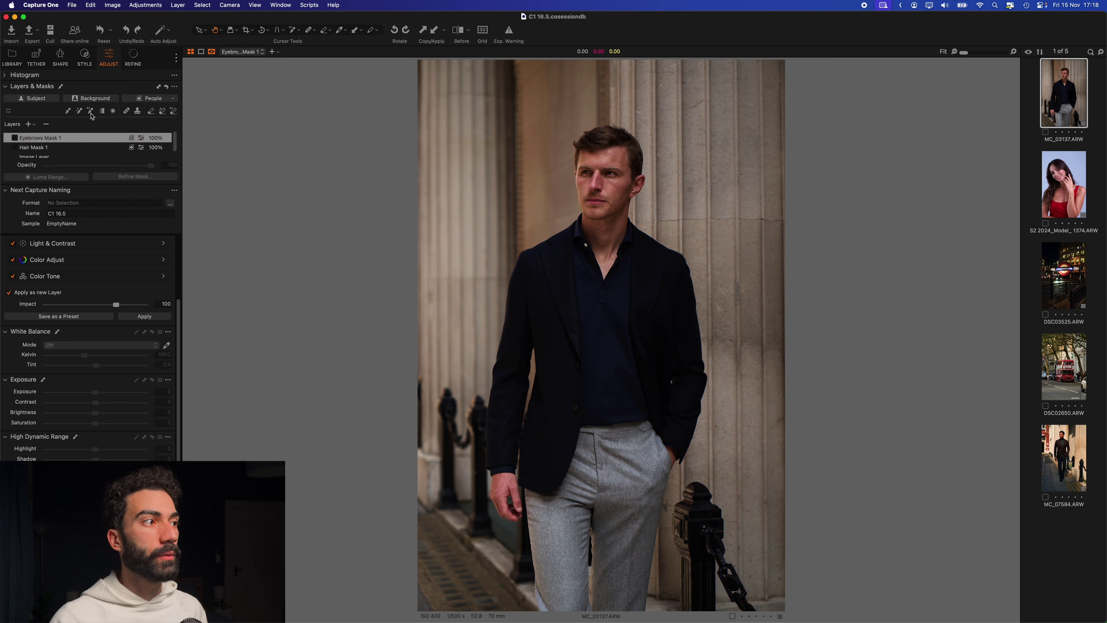
left_click(92, 116)
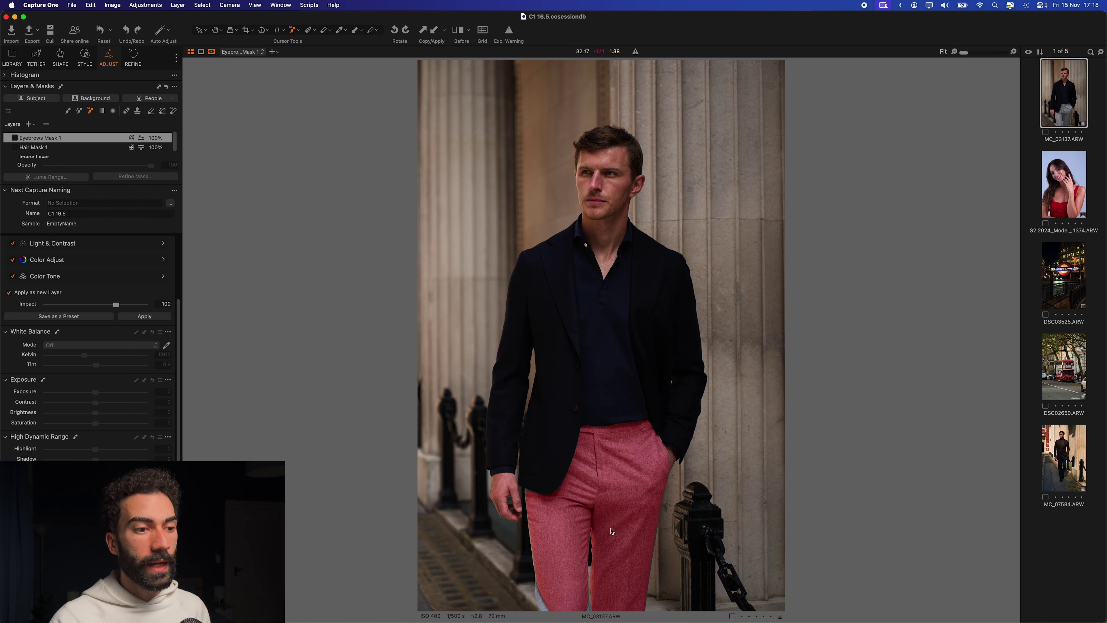
left_click_drag(569, 120, 645, 278)
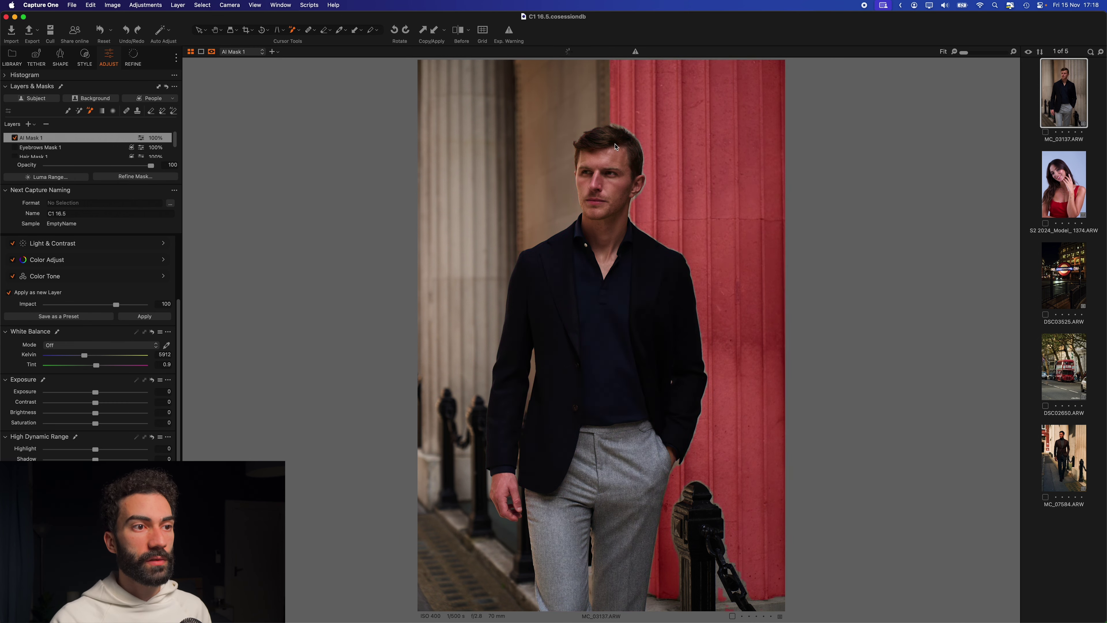
scroll(575, 207, "up", 3)
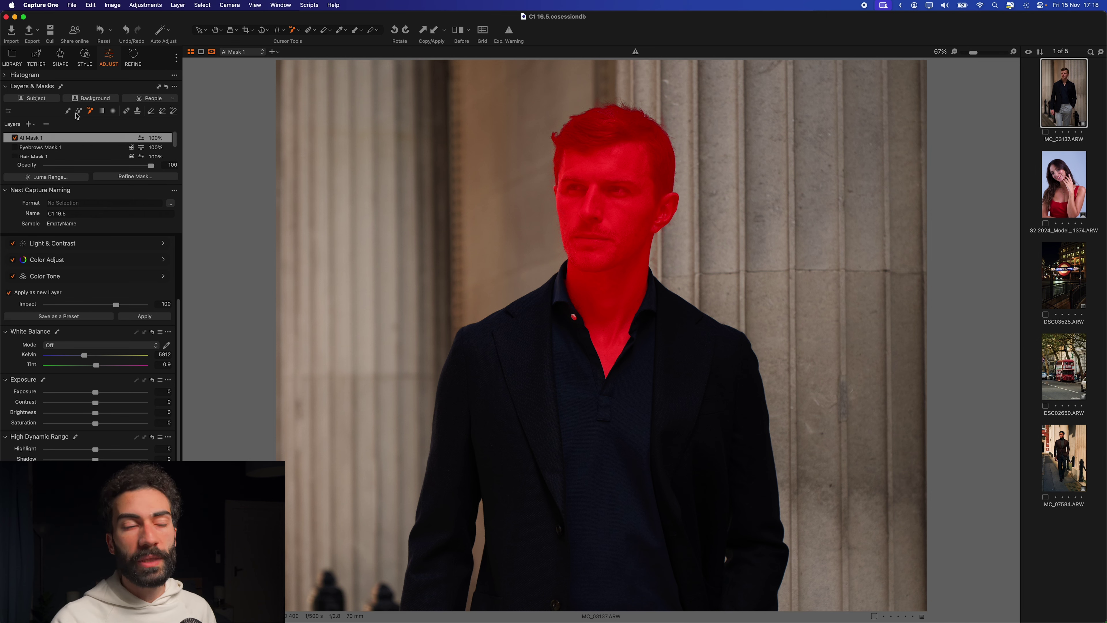
mouse_move(90, 110)
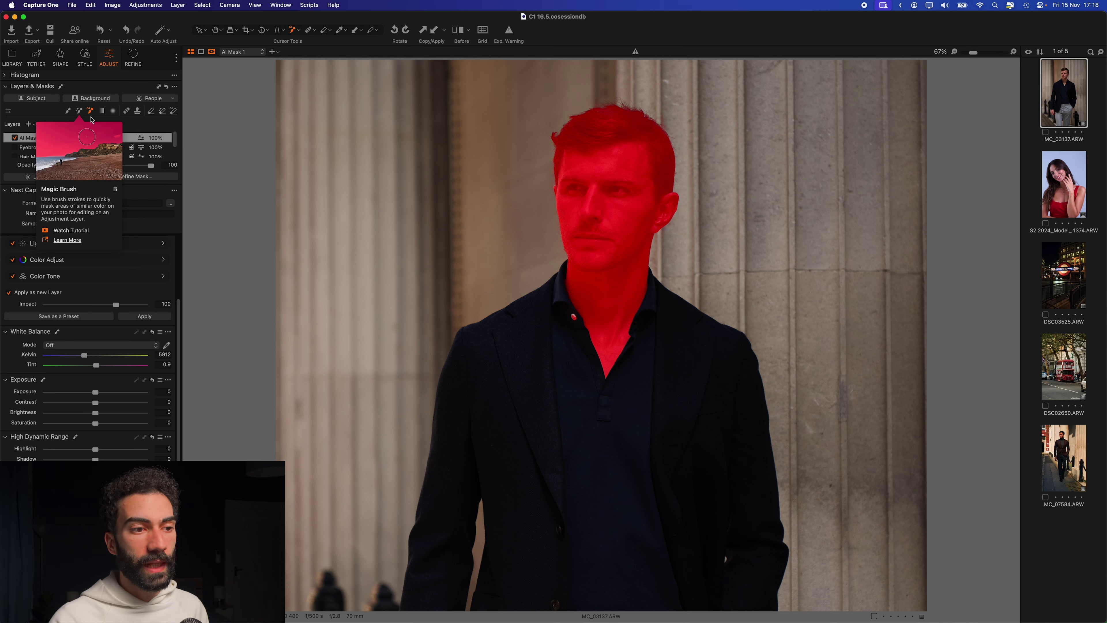
scroll(444, 261, "down", 3)
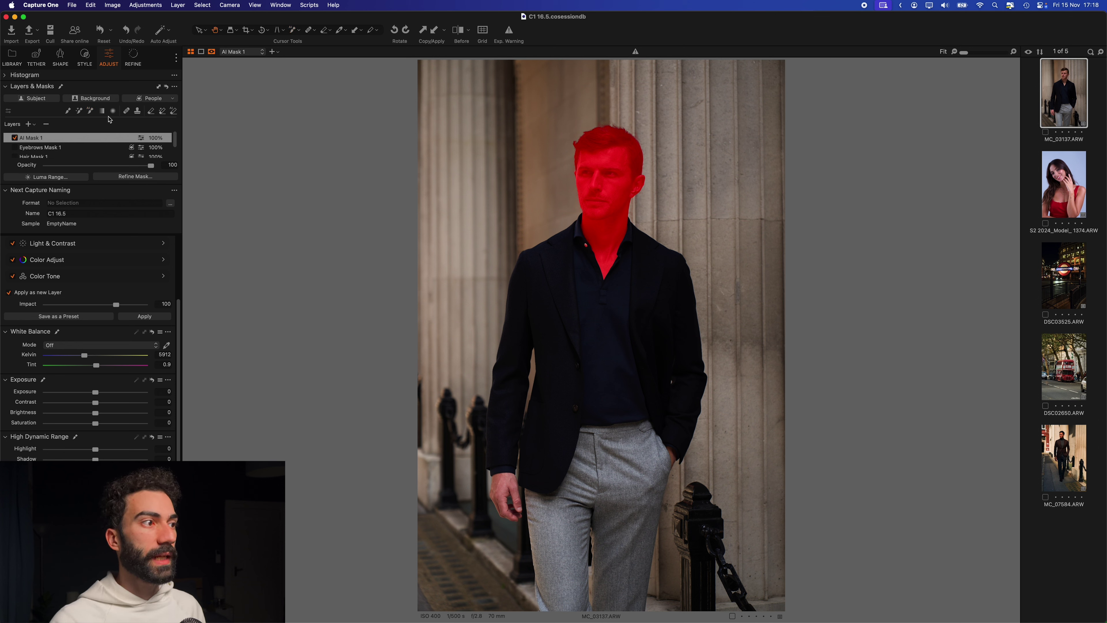
left_click(27, 139)
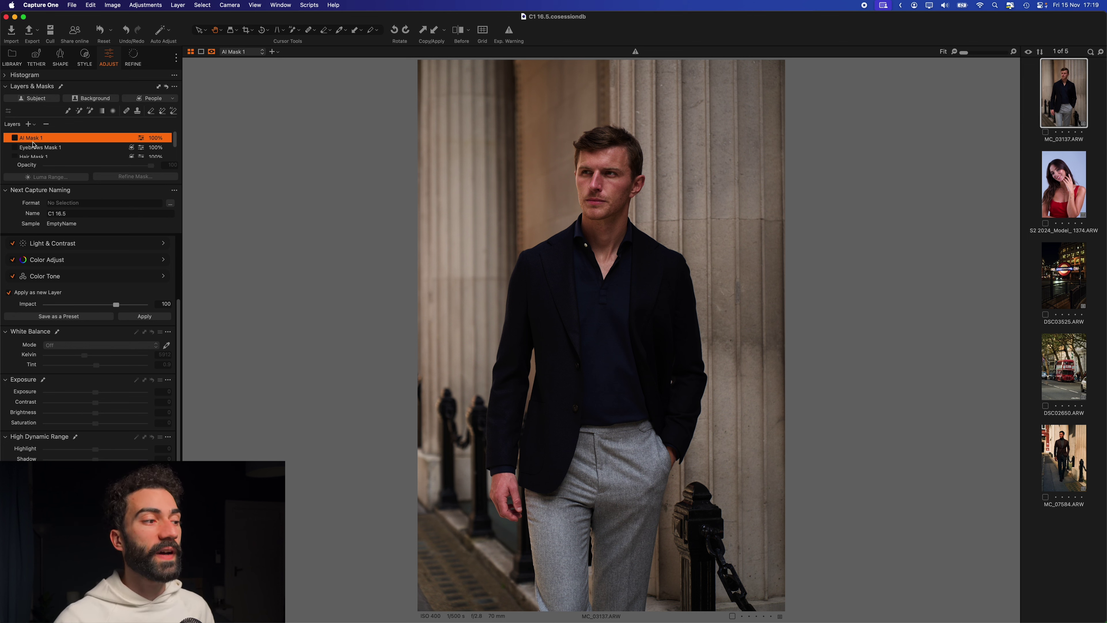
scroll(103, 276, "up", 5)
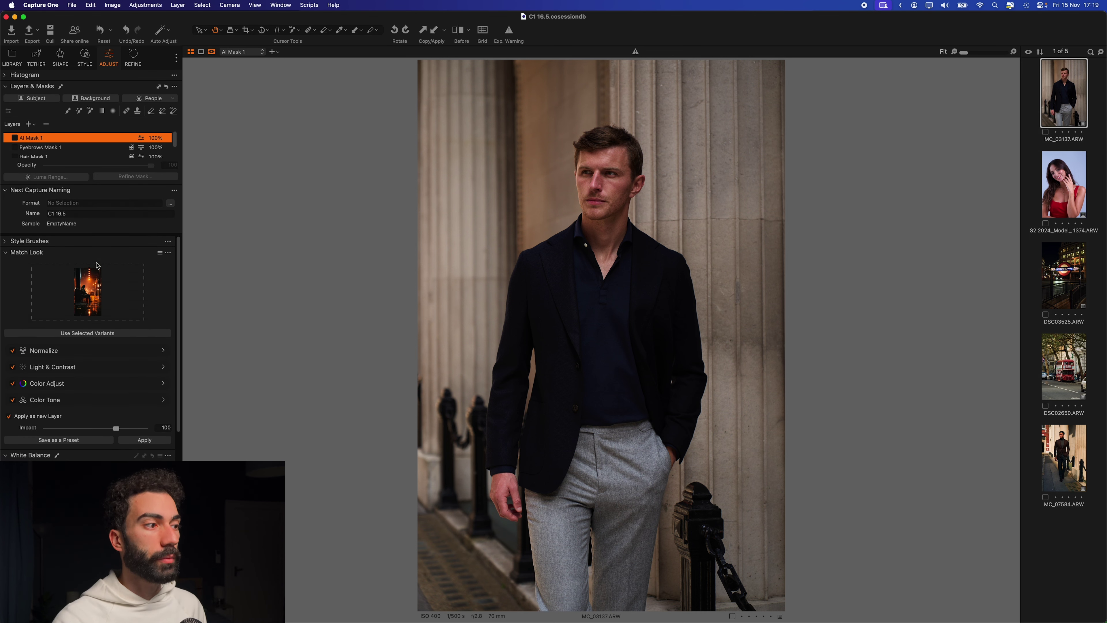